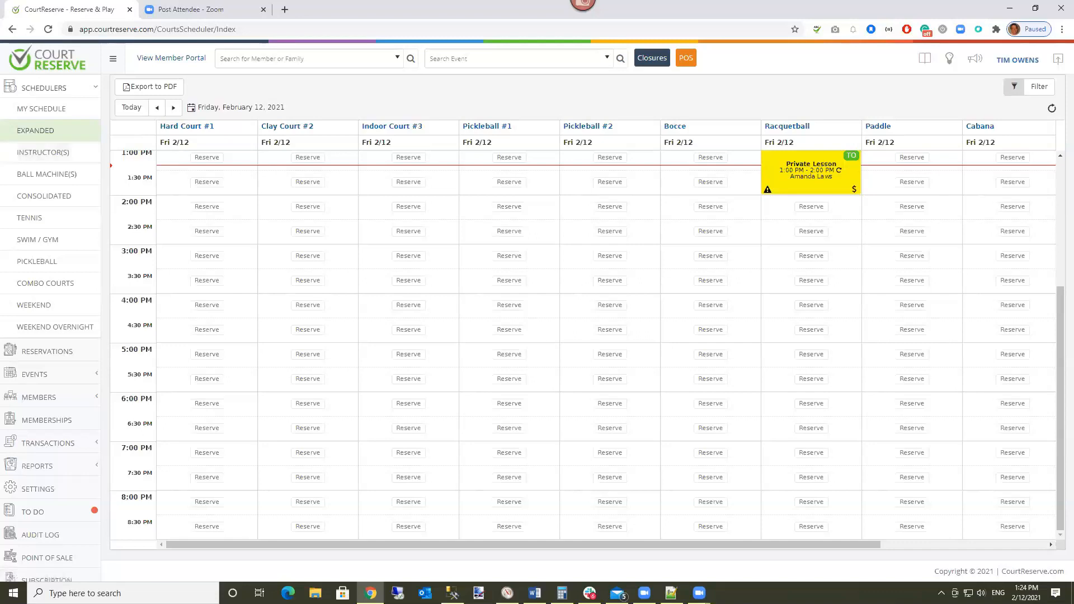
Open the batch billing list in the transactions area and start creating a new batch billing.
{"action": "left_click", "coordinate": [40, 443]}
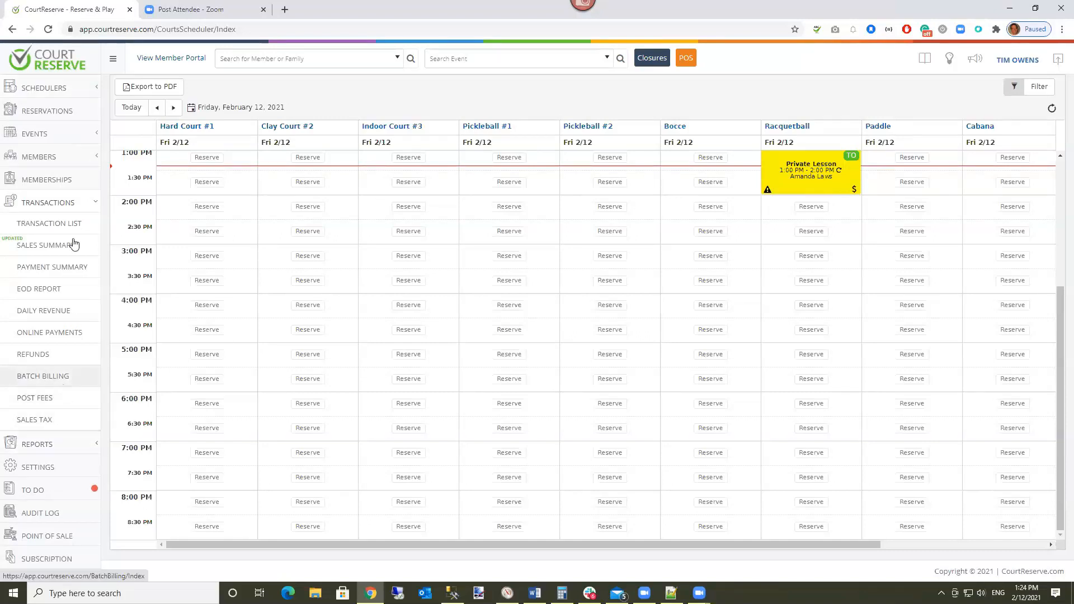
{"action": "left_click", "coordinate": [57, 379]}
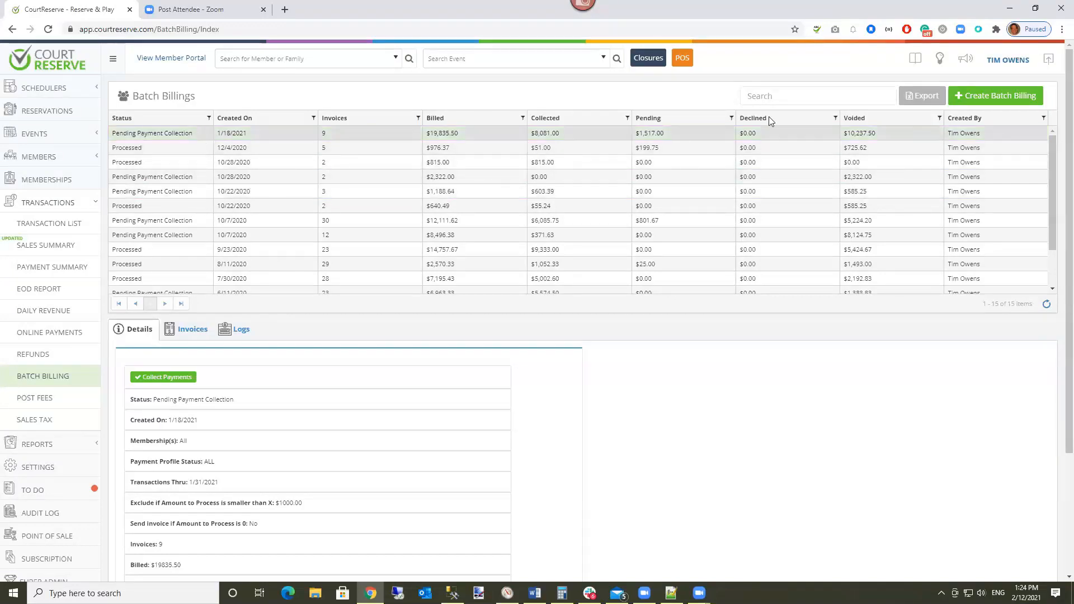
{"action": "left_click", "coordinate": [985, 96]}
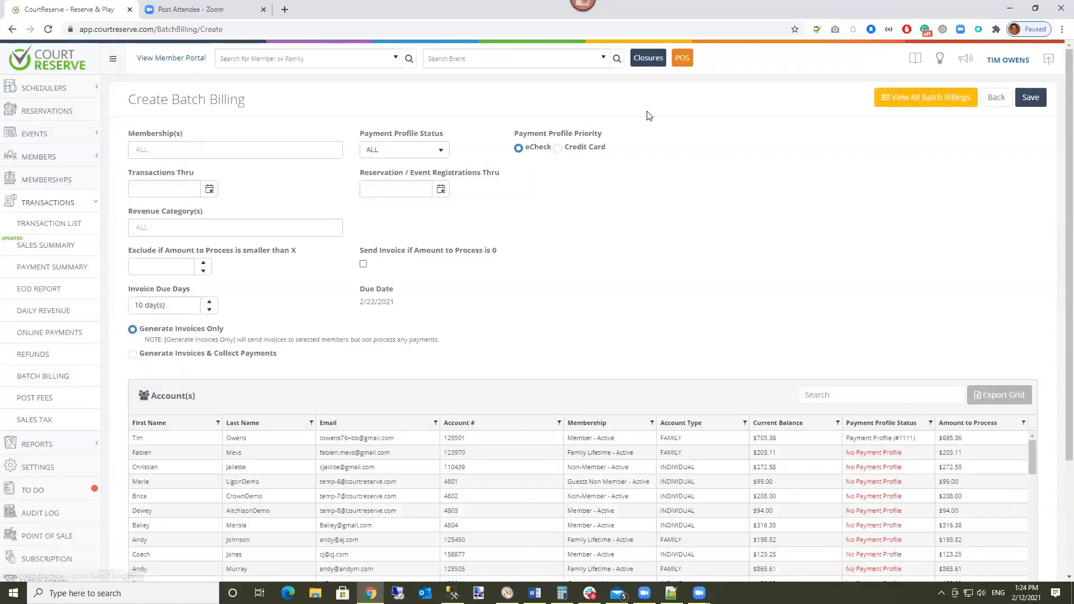
{"action": "left_click", "coordinate": [13, 29]}
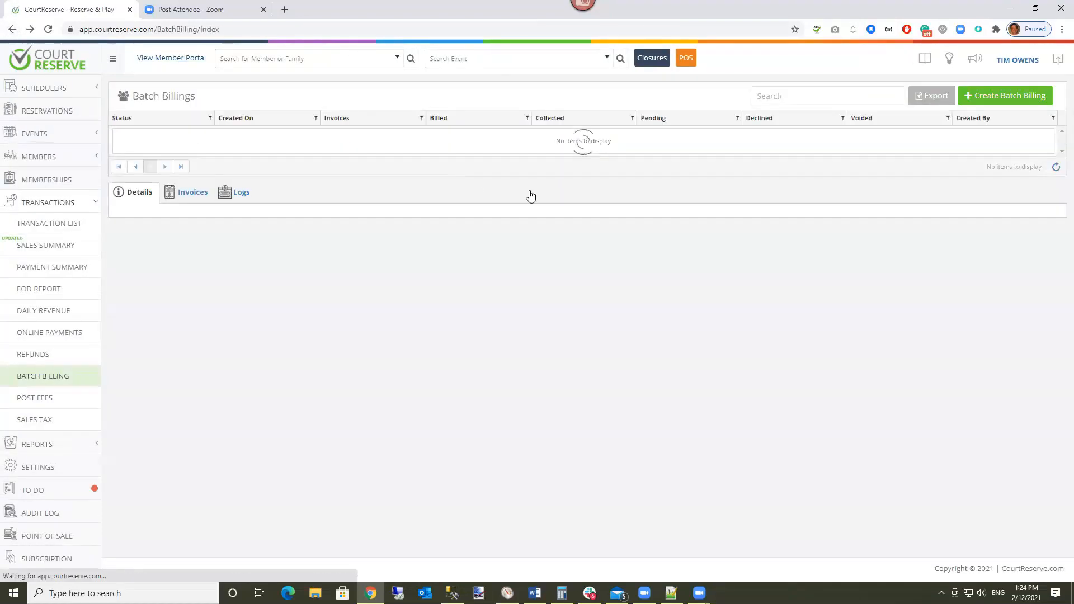
{"action": "left_click", "coordinate": [1001, 96]}
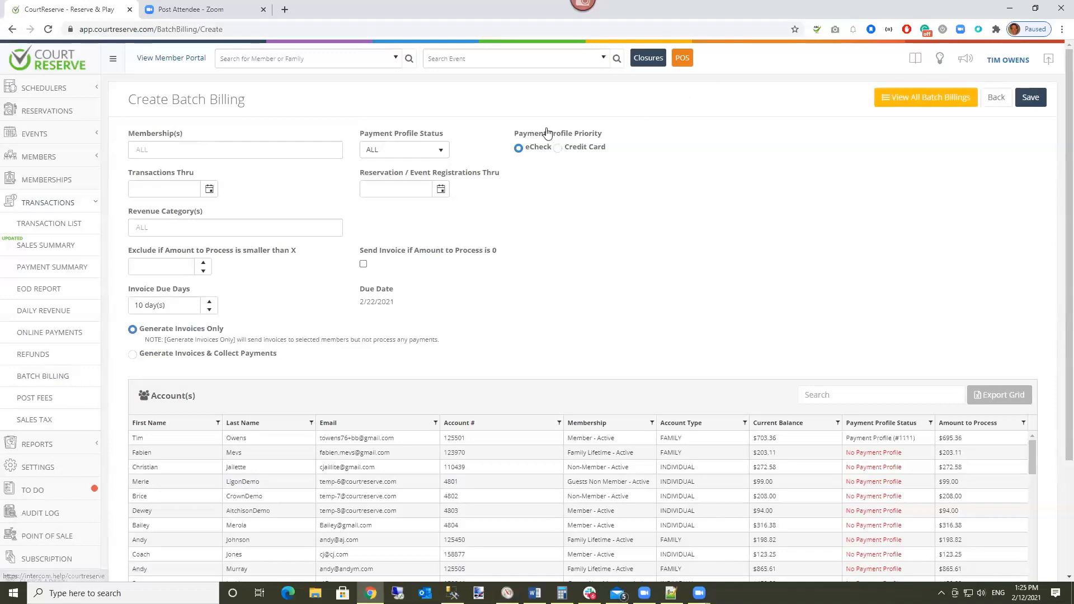
Try limiting the batch to the Member membership, clear that filter, and view the payment profile status options.
{"action": "left_click", "coordinate": [287, 152]}
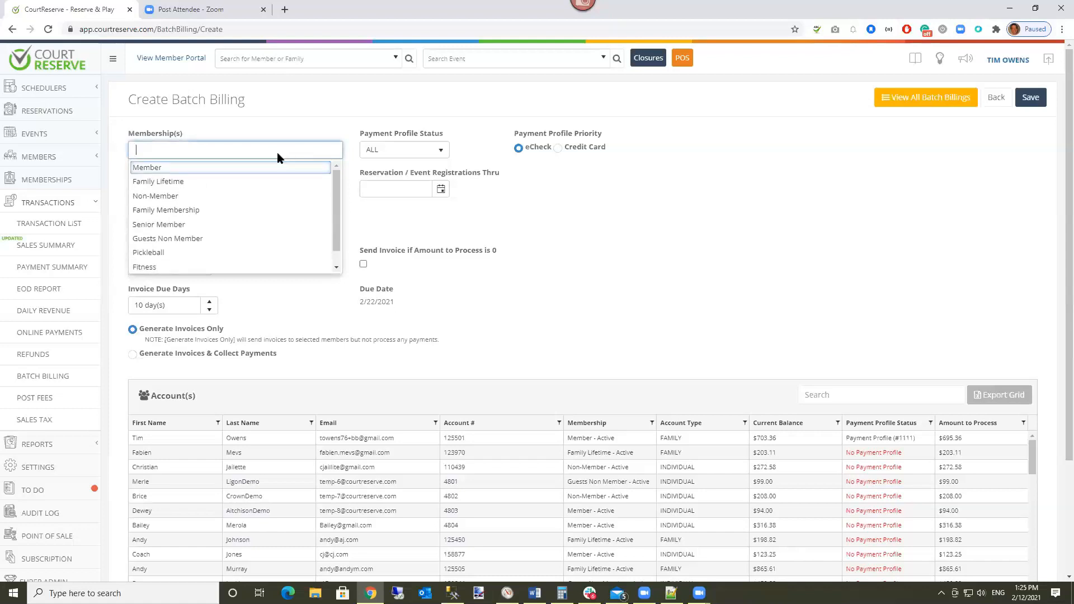
{"action": "left_click", "coordinate": [179, 167]}
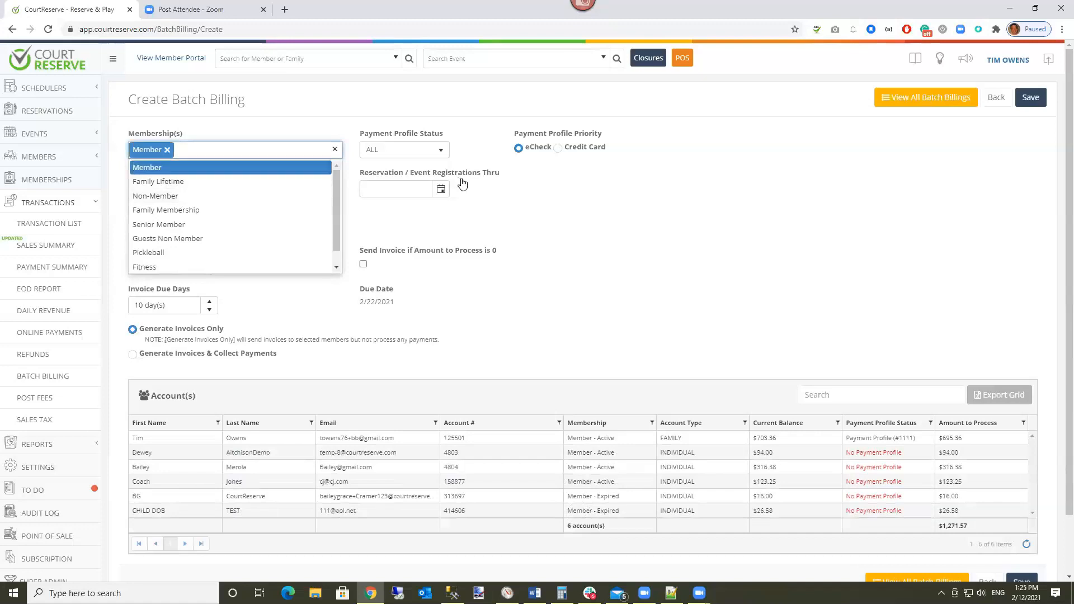
{"action": "left_click", "coordinate": [167, 149]}
{"action": "left_click", "coordinate": [236, 132]}
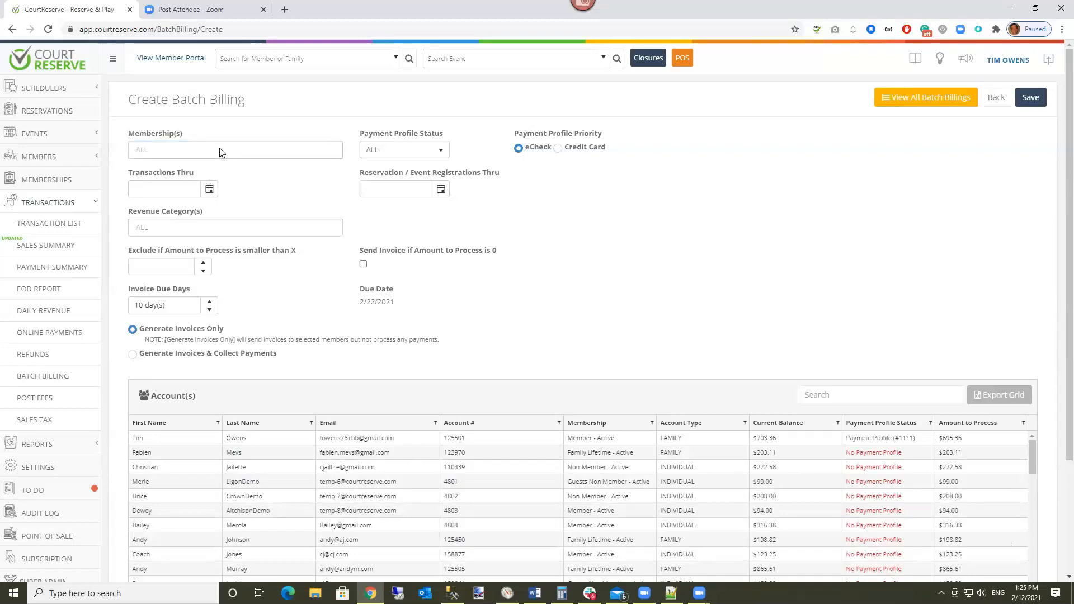
{"action": "left_click", "coordinate": [421, 158]}
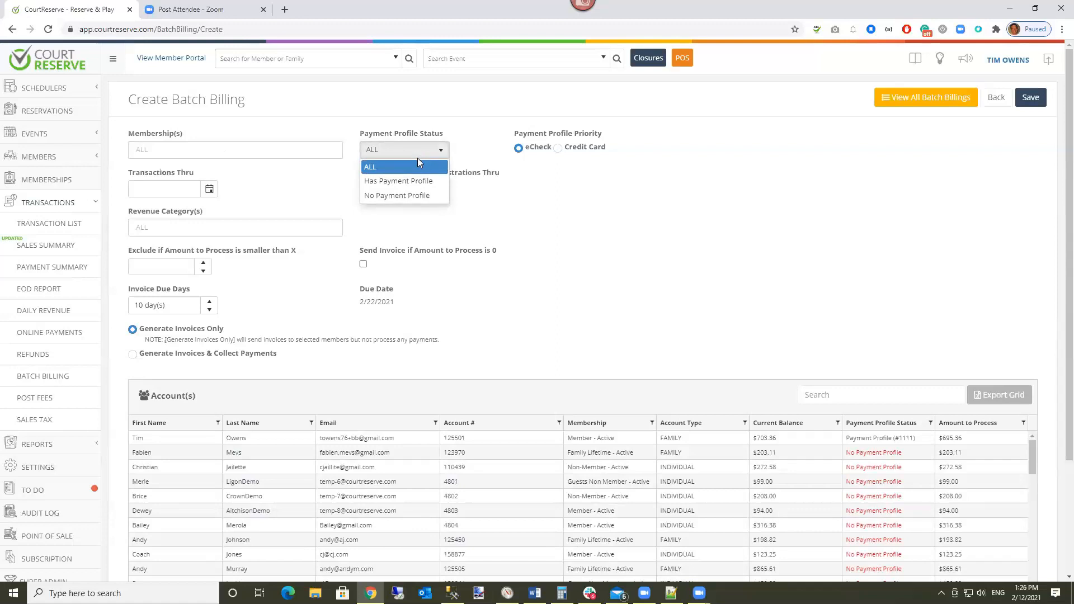
{"action": "left_click", "coordinate": [405, 153]}
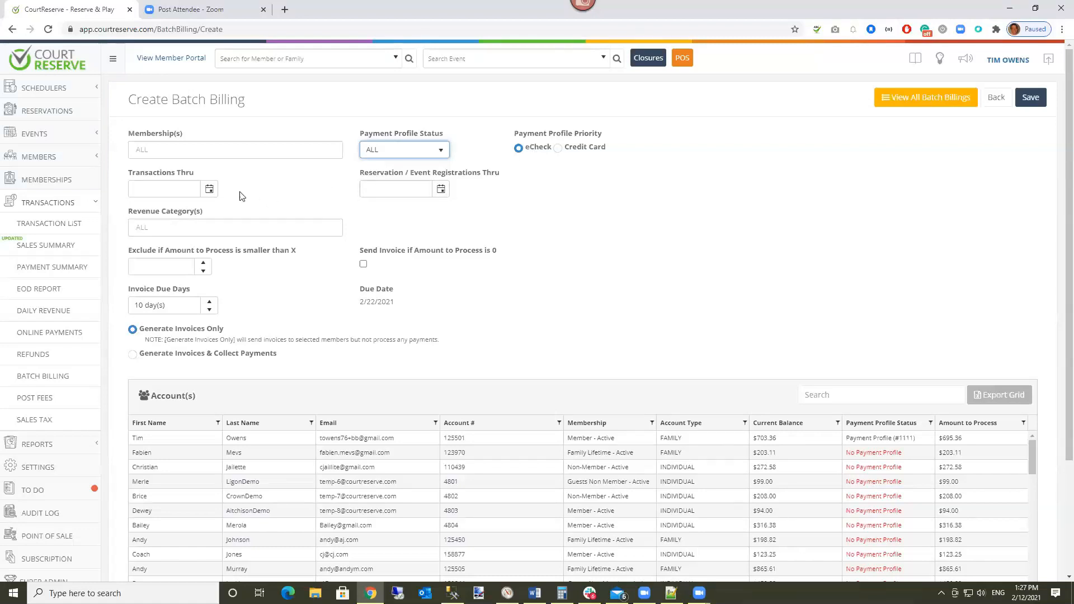
Set both the Transactions Thru and the Reservation / Event Registrations Thru dates to 1/31/2021.
{"action": "left_click", "coordinate": [209, 192]}
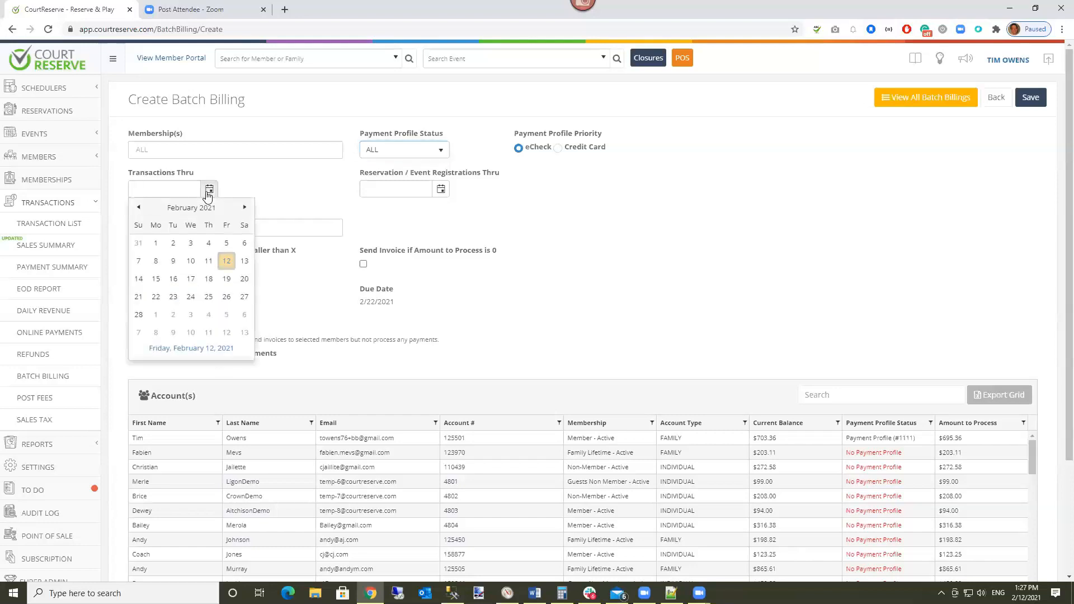
{"action": "left_click", "coordinate": [138, 243]}
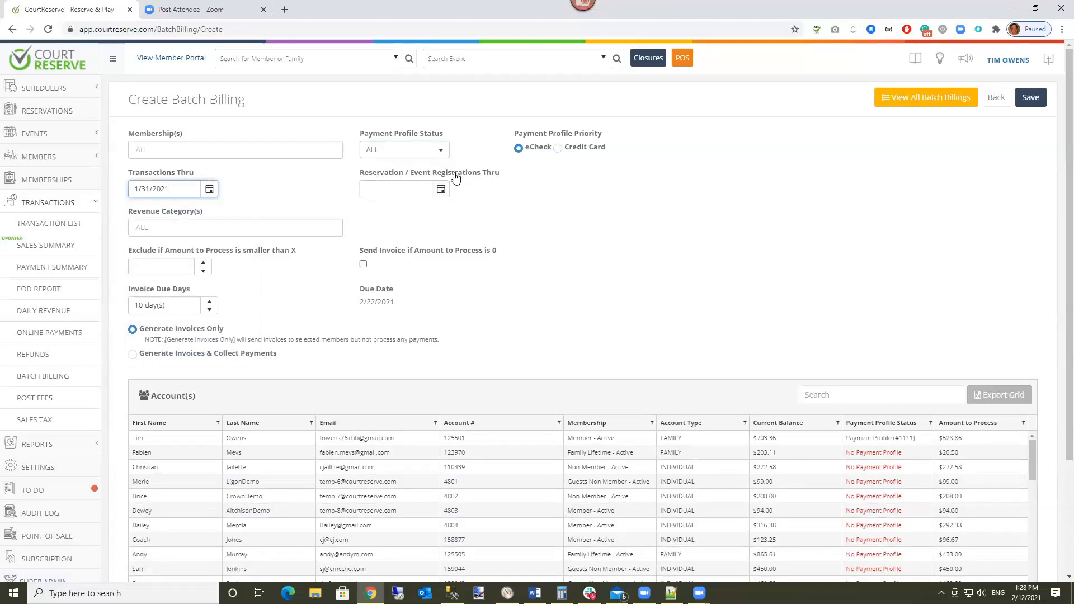
{"action": "left_click", "coordinate": [440, 191]}
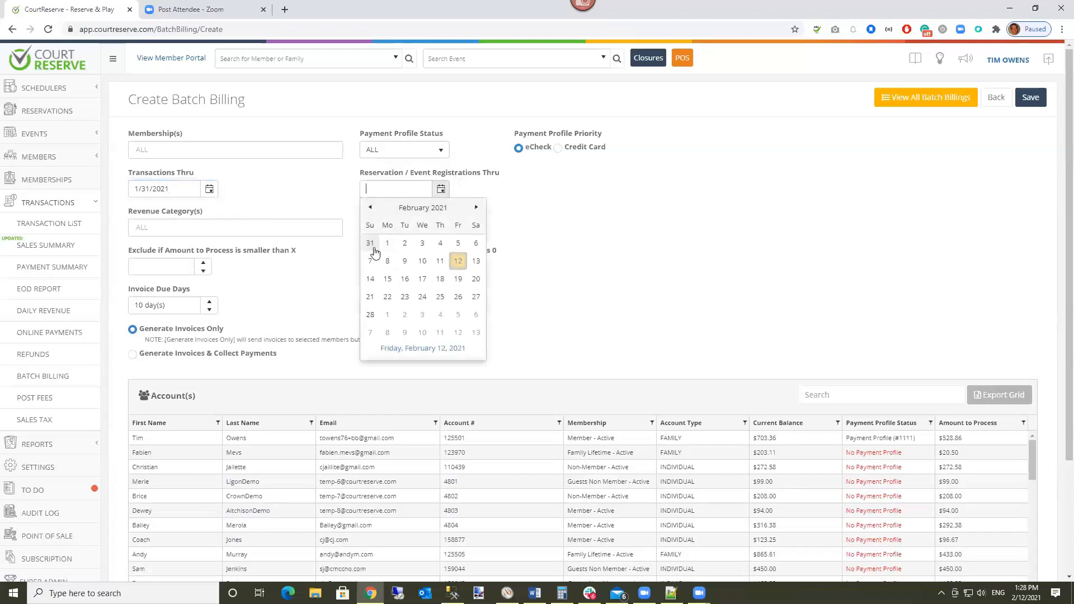
{"action": "left_click", "coordinate": [370, 241]}
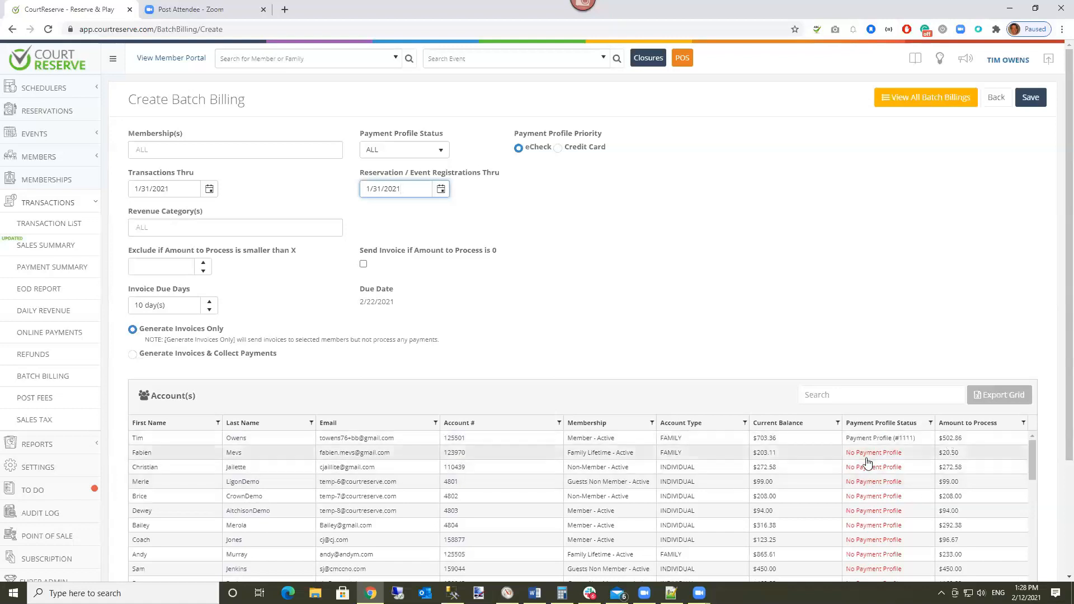
{"action": "scroll", "coordinate": [865, 465], "scroll_direction": "down", "scroll_amount": 3}
{"action": "scroll", "coordinate": [797, 459], "scroll_direction": "up", "scroll_amount": 3}
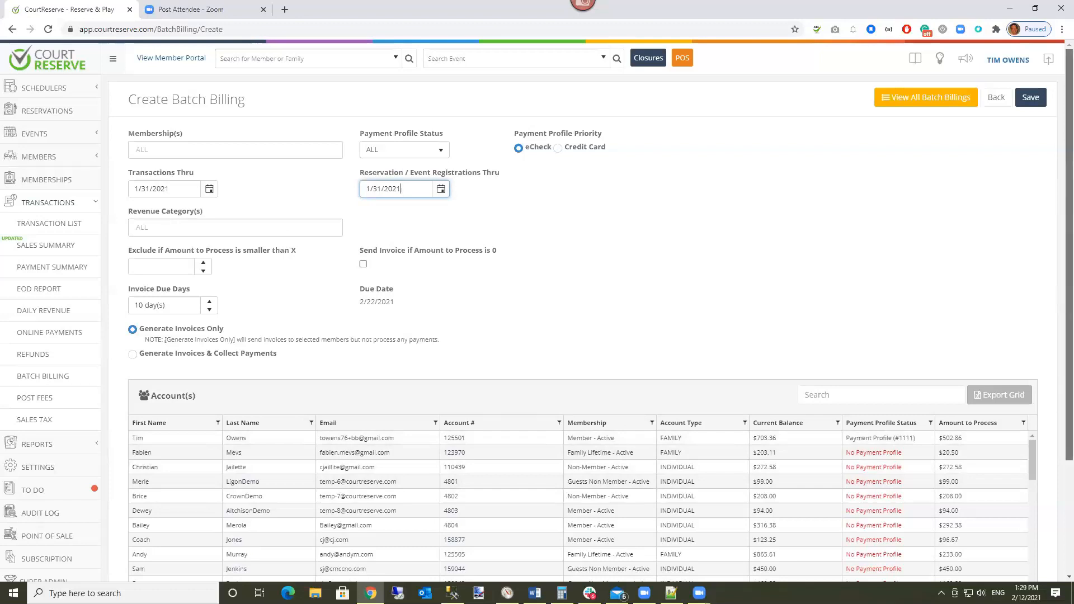
Try filtering the accounts to Has Payment Profile and return the payment profile status to ALL.
{"action": "scroll", "coordinate": [1058, 366], "scroll_direction": "down", "scroll_amount": 2}
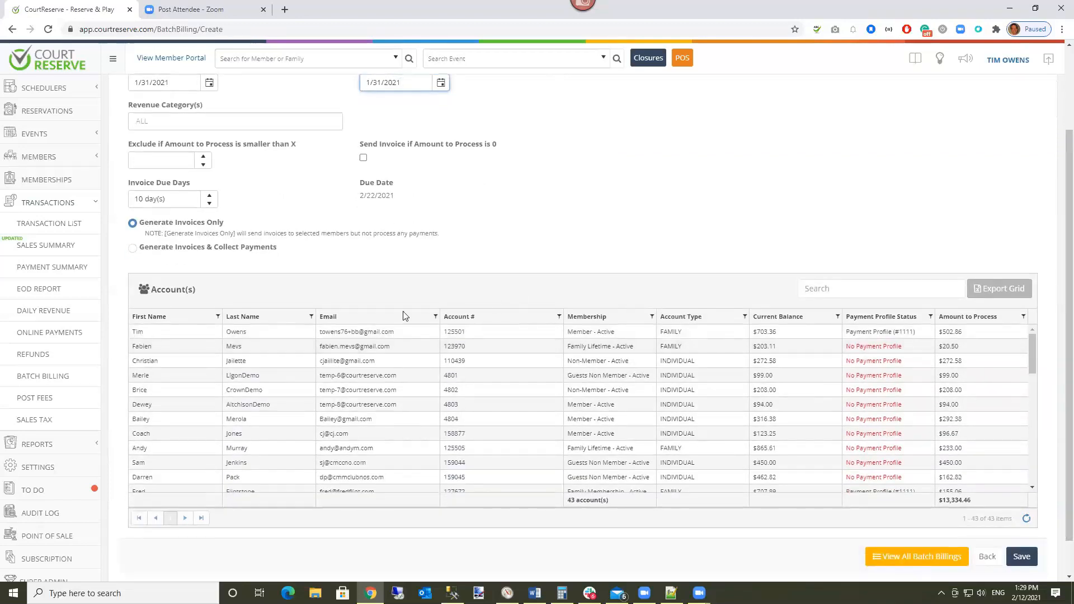
{"action": "scroll", "coordinate": [393, 226], "scroll_direction": "up", "scroll_amount": 1}
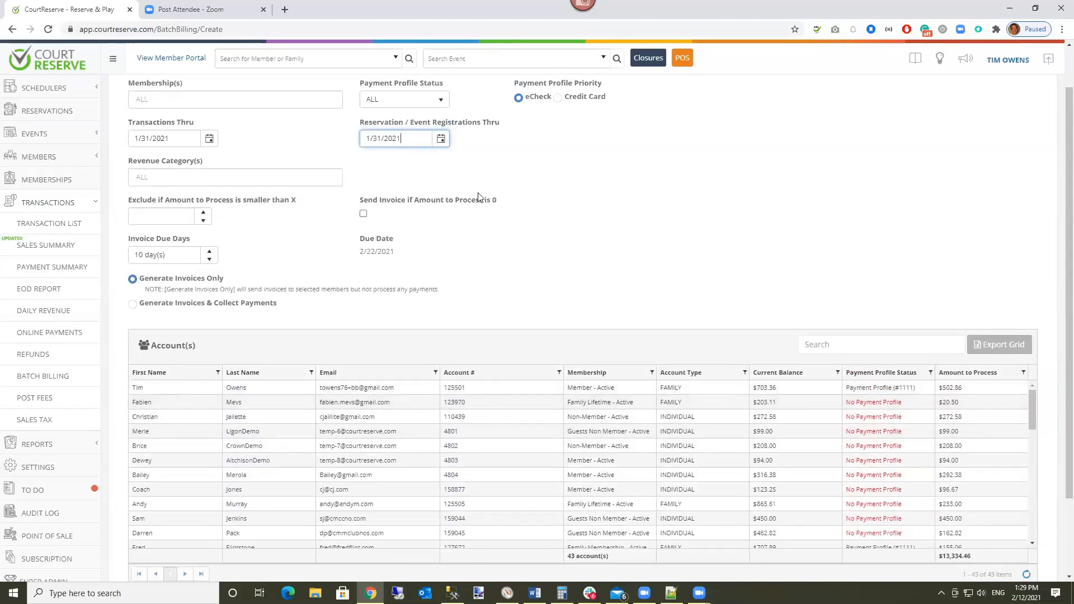
{"action": "left_click", "coordinate": [420, 102]}
{"action": "left_click", "coordinate": [412, 131]}
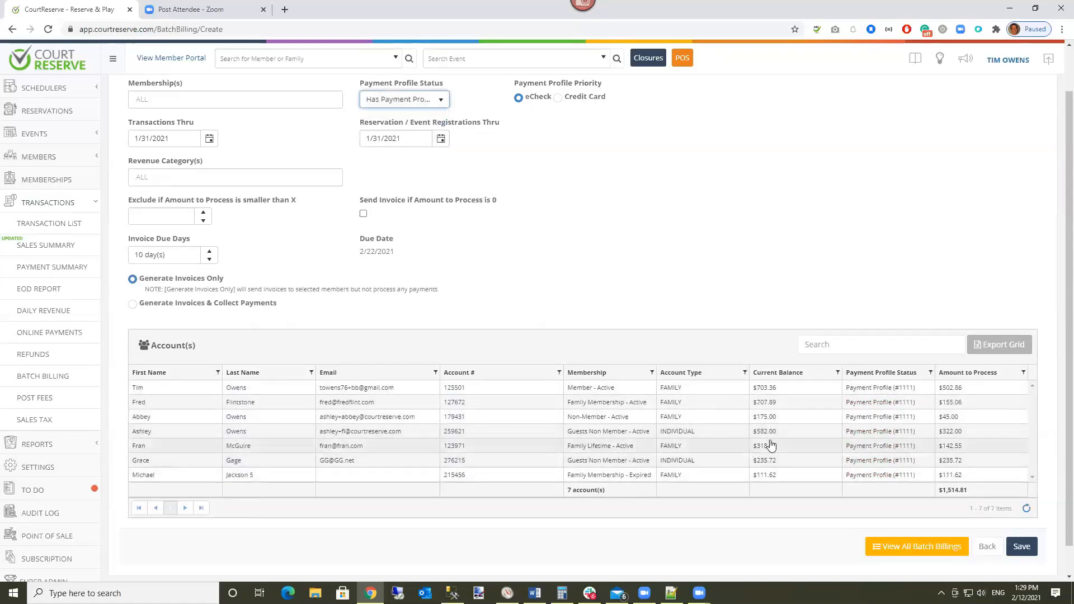
{"action": "left_click", "coordinate": [426, 100]}
{"action": "left_click", "coordinate": [407, 118]}
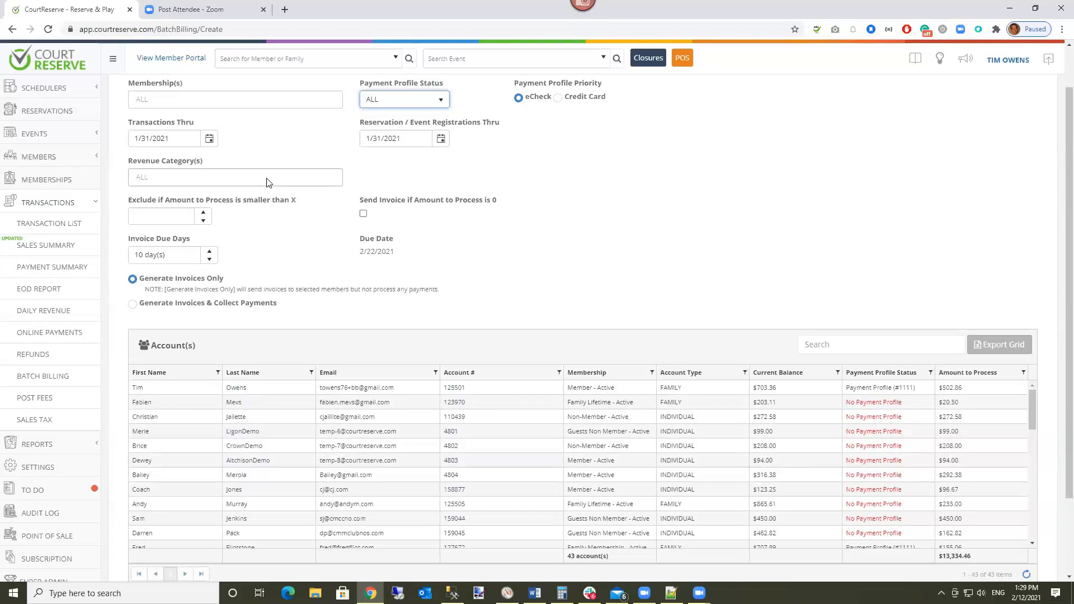
Try restricting the batch to the Membership Dues (GL-4252) revenue category and remove that category again.
{"action": "left_click", "coordinate": [266, 182]}
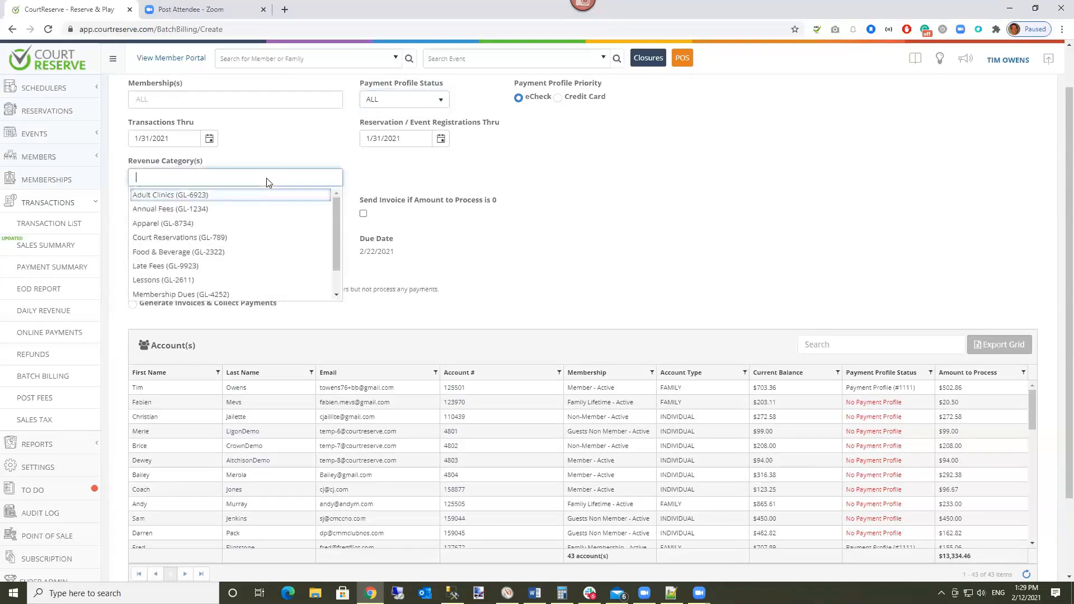
{"action": "left_click", "coordinate": [228, 294]}
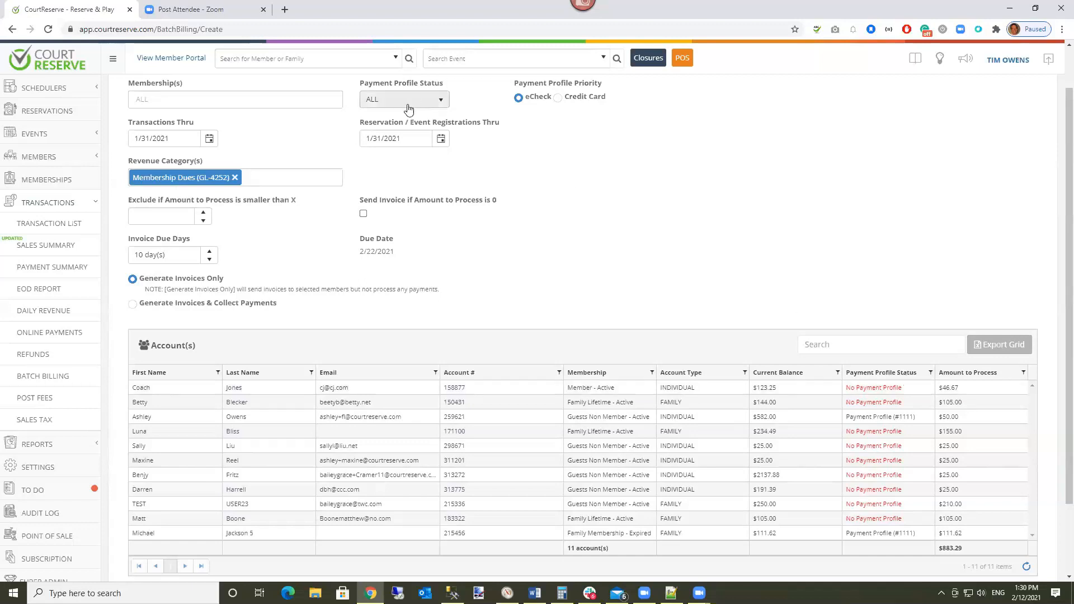
{"action": "left_click", "coordinate": [235, 177]}
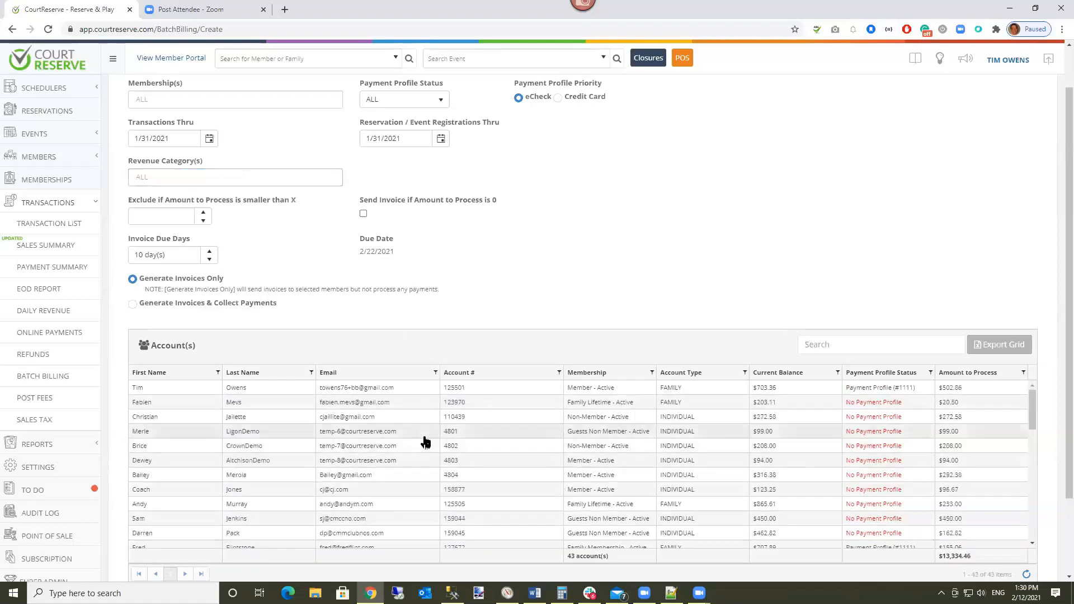
Try excluding amounts to process smaller than $500.00 and $5.00, and clear the exclusion threshold.
{"action": "left_click", "coordinate": [150, 208]}
{"action": "type", "text": "500"}
{"action": "left_click", "coordinate": [301, 217]}
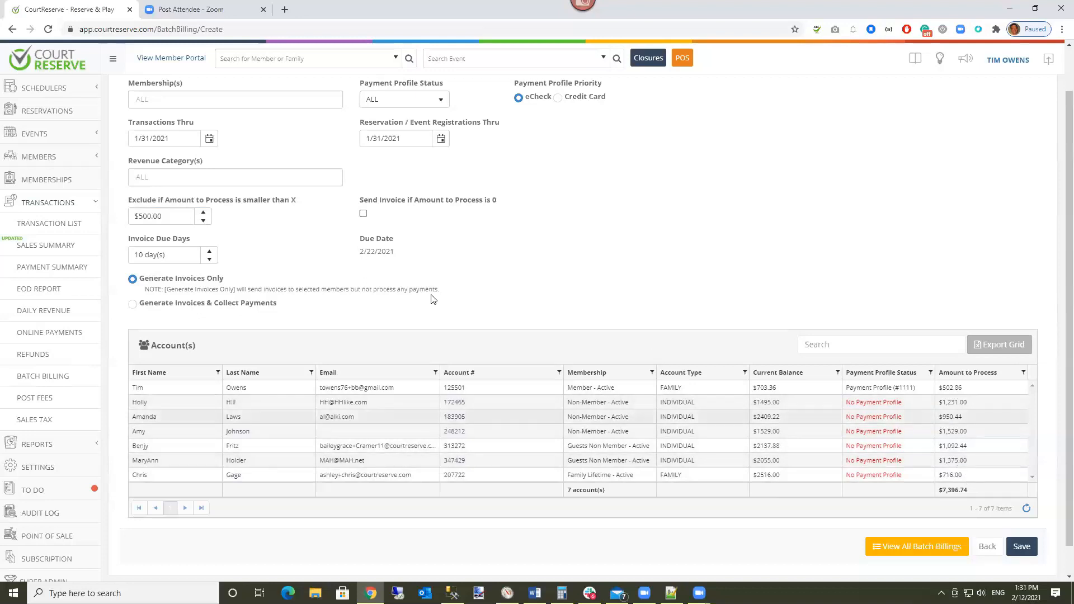
{"action": "left_click", "coordinate": [162, 216]}
{"action": "type", "text": "5"}
{"action": "left_click", "coordinate": [251, 235]}
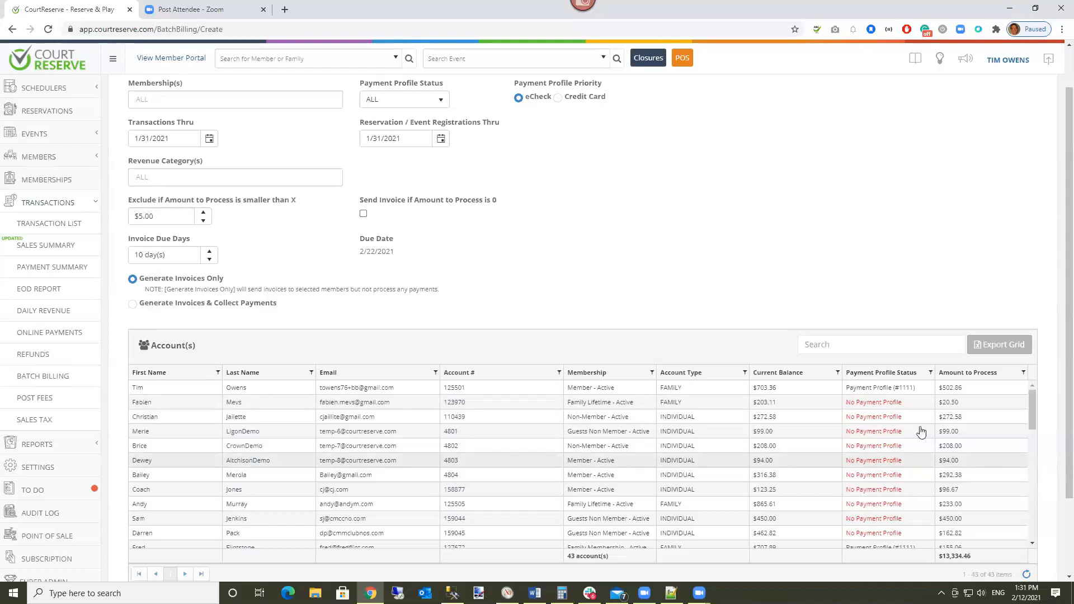
{"action": "double_click", "coordinate": [146, 219]}
{"action": "key", "text": "BackSpace"}
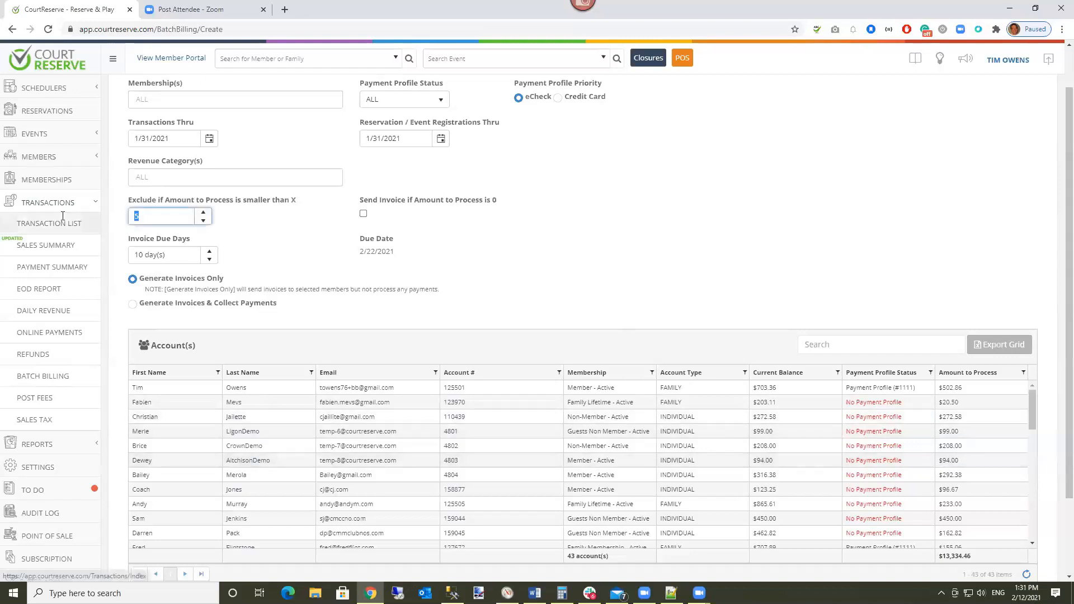
{"action": "left_click", "coordinate": [536, 278]}
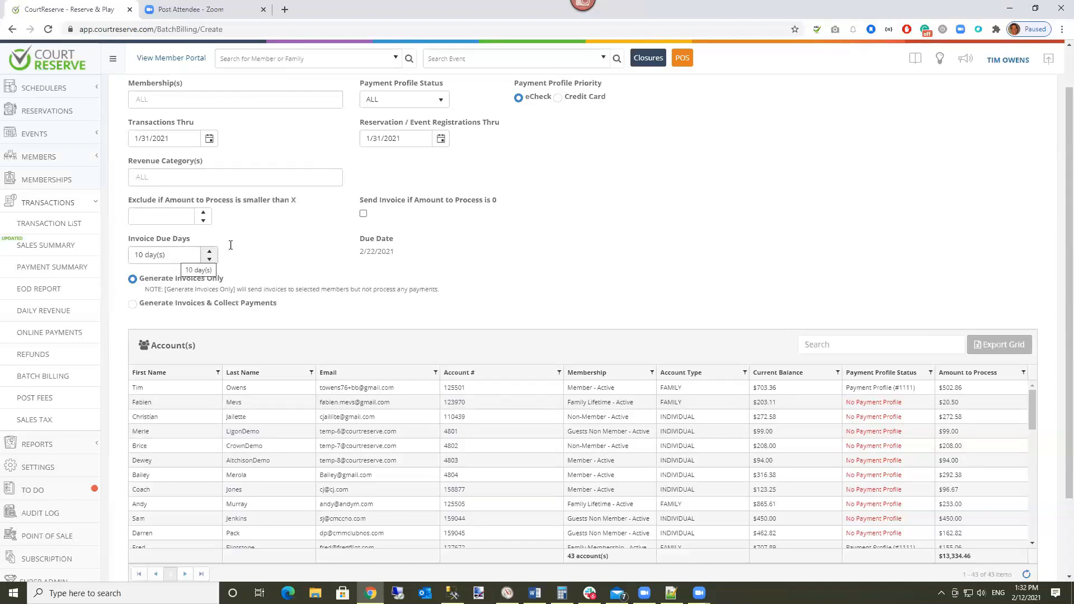
Set the invoice due days to 8.
{"action": "left_click", "coordinate": [209, 251]}
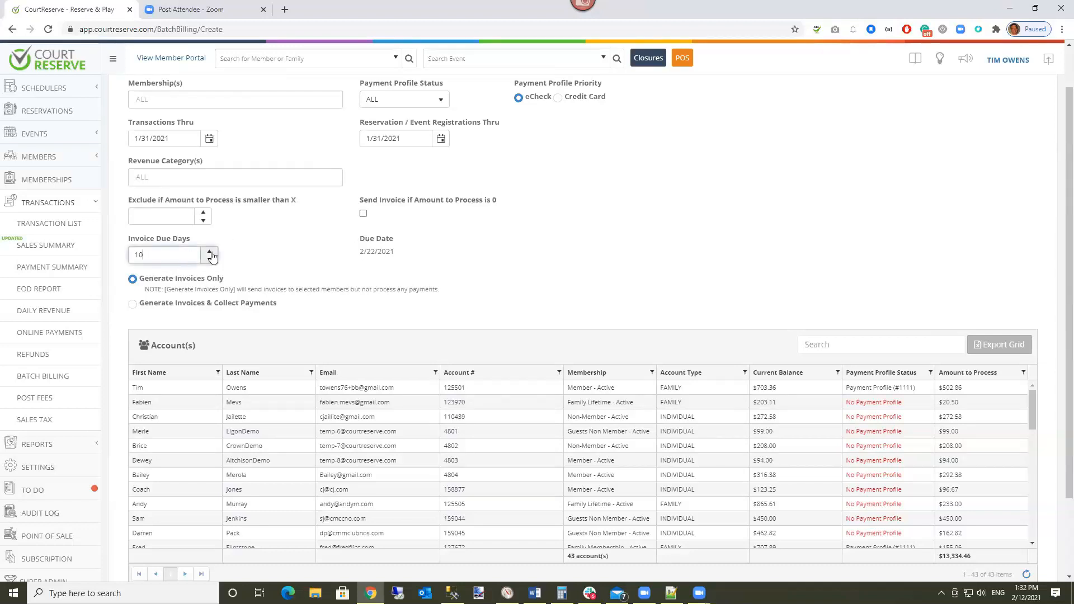
{"action": "left_click", "coordinate": [211, 259]}
{"action": "left_click", "coordinate": [211, 260]}
{"action": "left_click", "coordinate": [211, 260]}
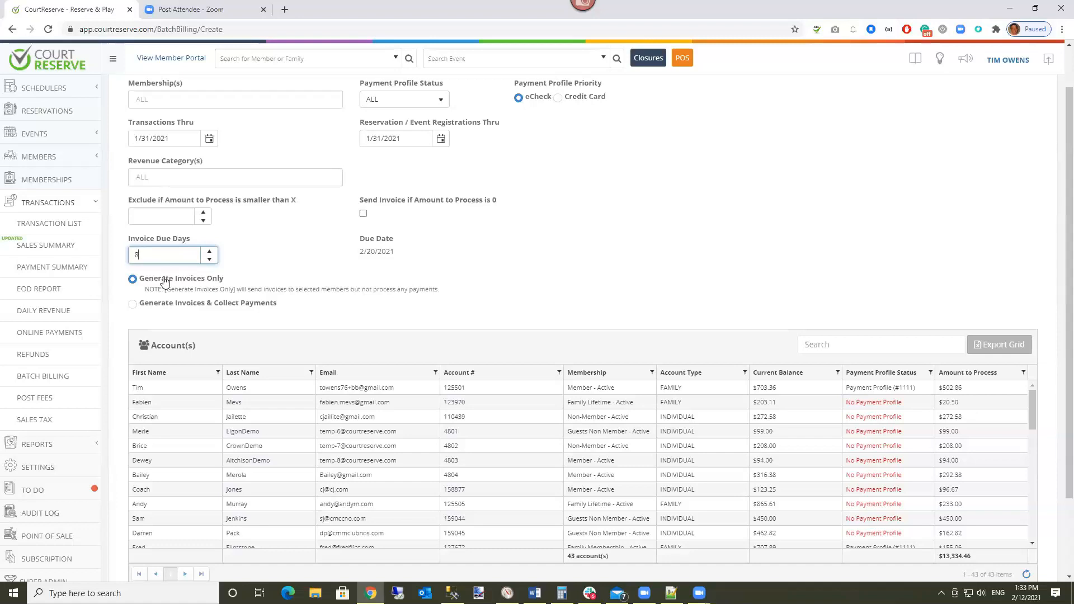
Try the Generate Invoices & Collect Payments option and switch back to Generate Invoices Only.
{"action": "left_click", "coordinate": [132, 304]}
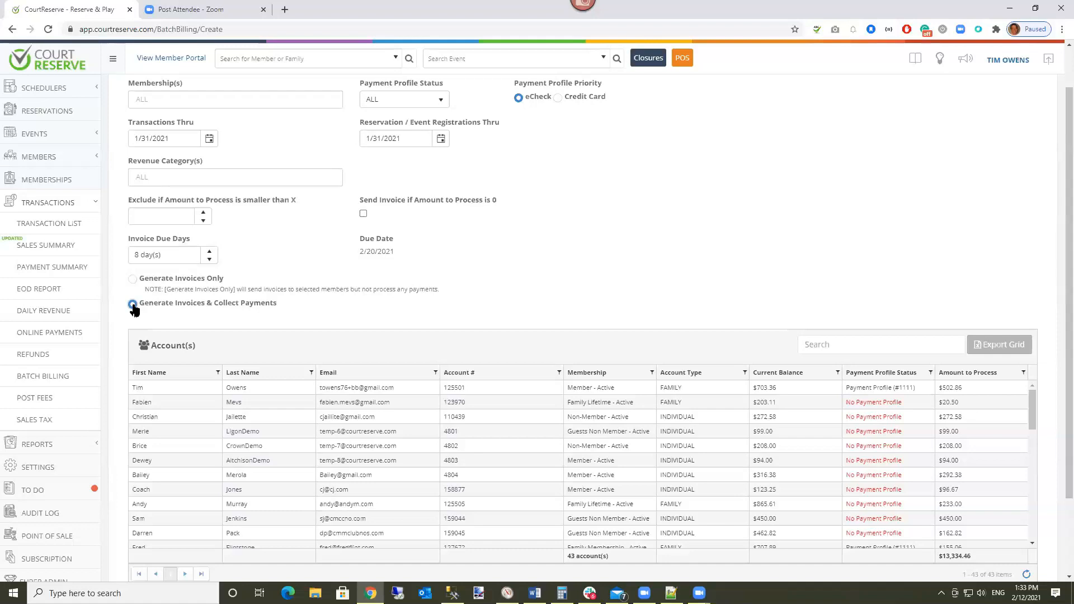
{"action": "scroll", "coordinate": [667, 338], "scroll_direction": "down", "scroll_amount": 3}
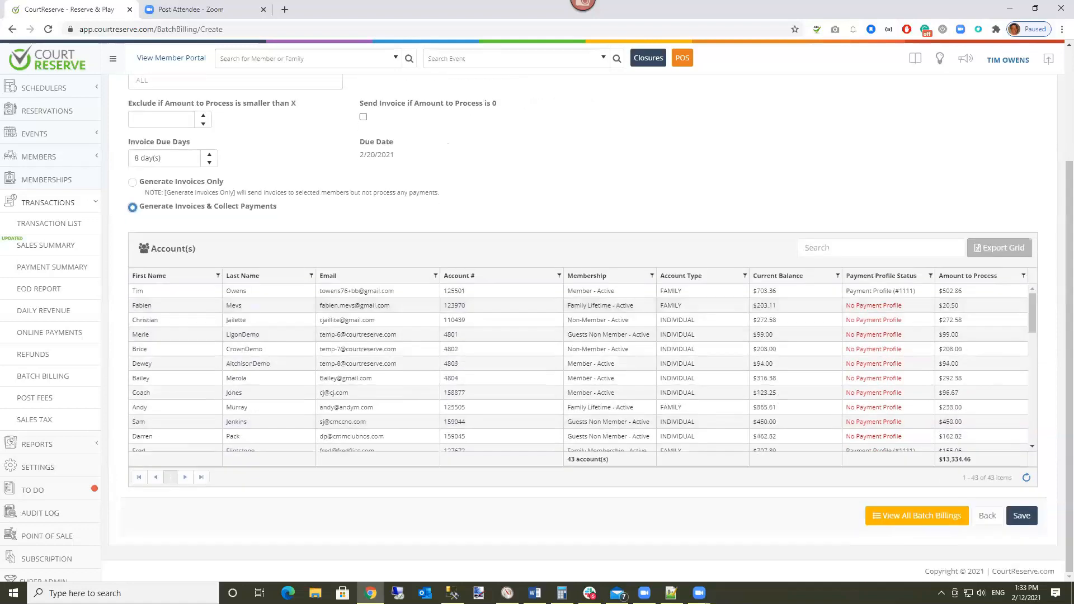
{"action": "scroll", "coordinate": [641, 253], "scroll_direction": "up", "scroll_amount": 1}
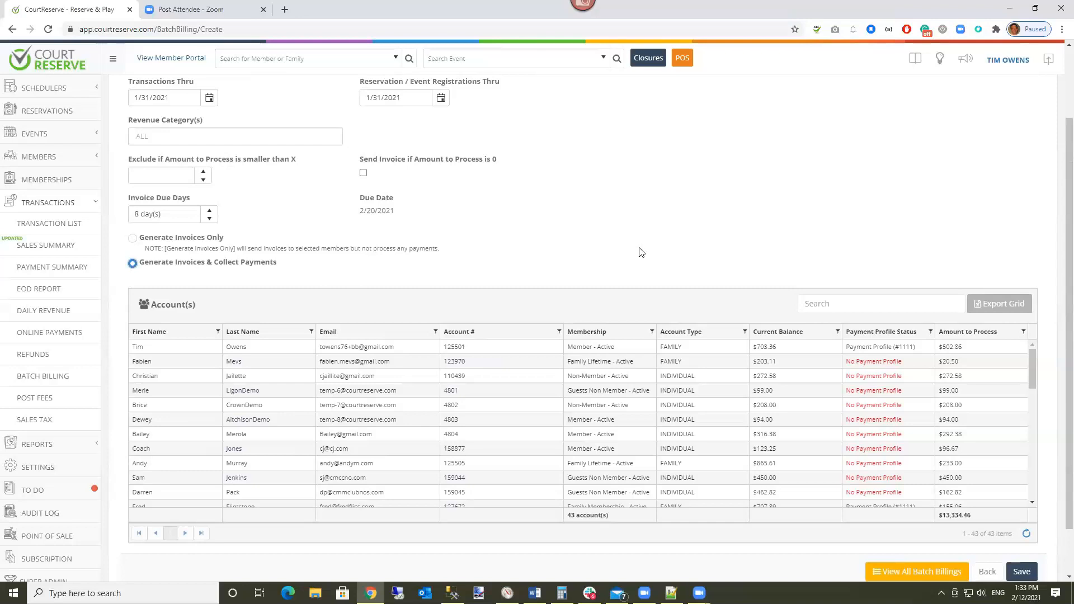
{"action": "left_click", "coordinate": [143, 239]}
{"action": "scroll", "coordinate": [545, 305], "scroll_direction": "up", "scroll_amount": 2}
{"action": "scroll", "coordinate": [547, 304], "scroll_direction": "down", "scroll_amount": 3}
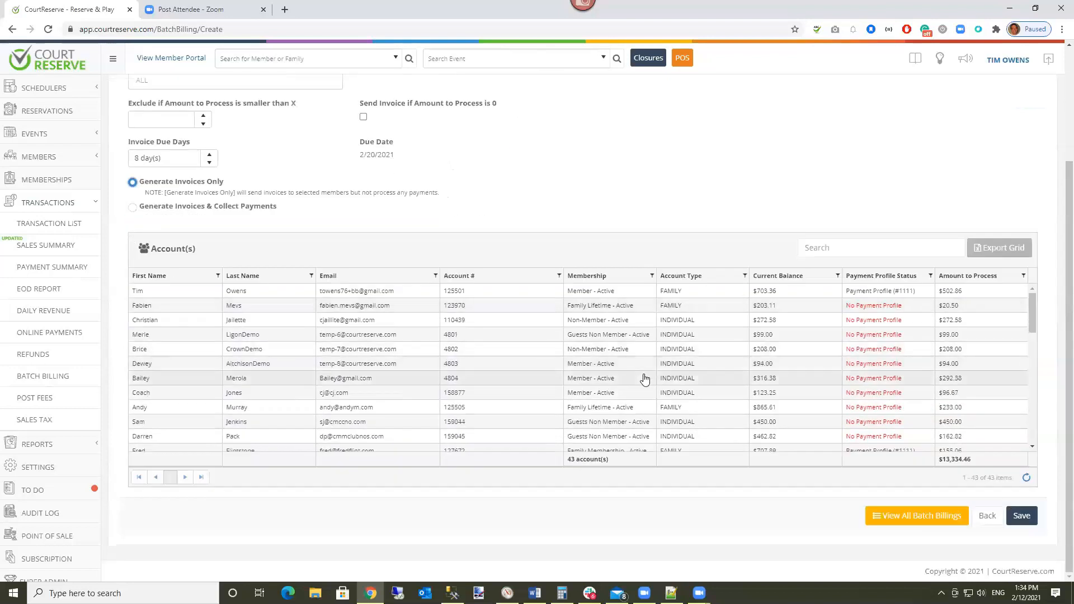
Exclude accounts whose amount to process is smaller than $500.00 from the batch.
{"action": "scroll", "coordinate": [641, 376], "scroll_direction": "up", "scroll_amount": 2}
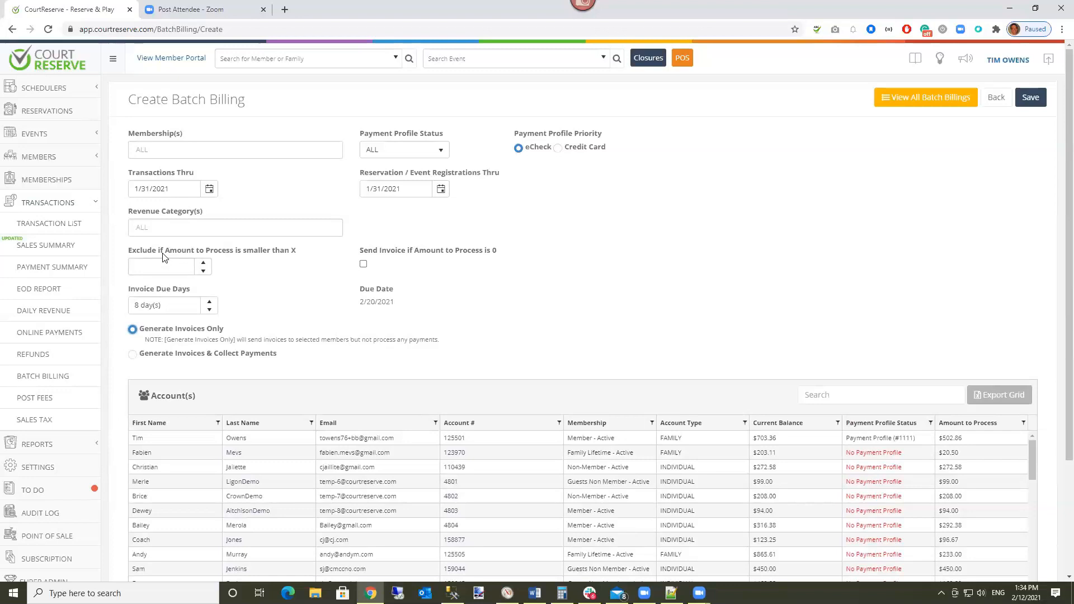
{"action": "left_click", "coordinate": [149, 265]}
{"action": "type", "text": "500"}
{"action": "left_click", "coordinate": [660, 207]}
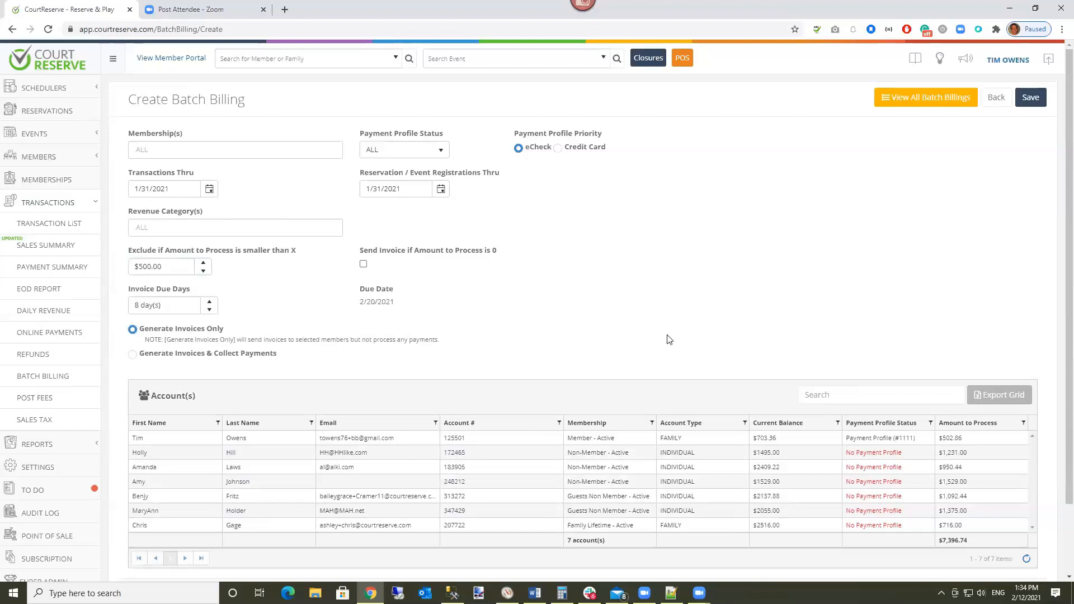
{"action": "scroll", "coordinate": [427, 380], "scroll_direction": "down", "scroll_amount": 2}
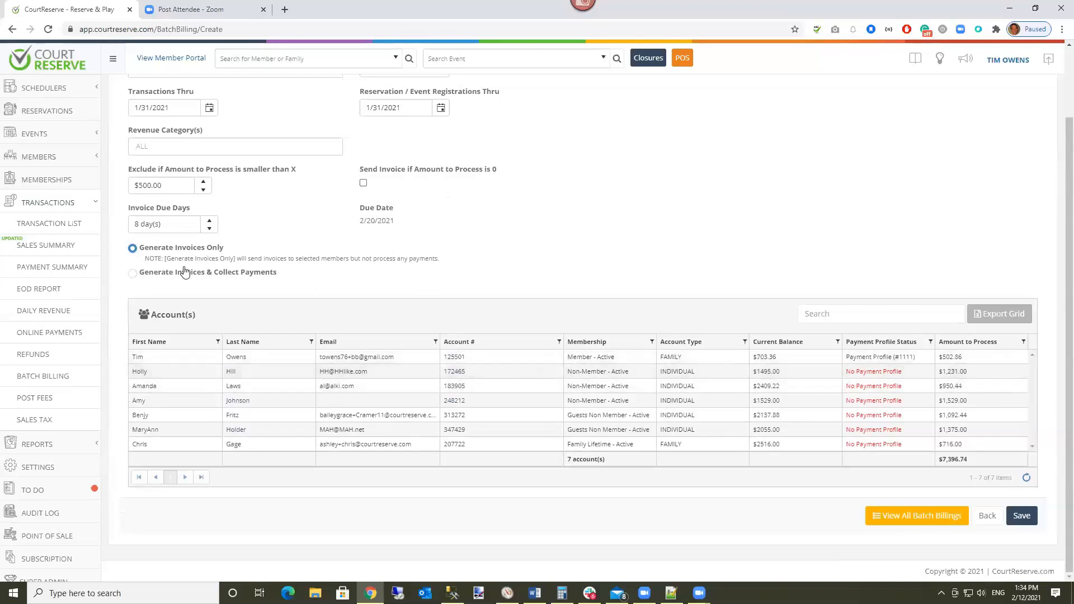
Save the batch billing, confirm processing it, and return to the list of all batch billings.
{"action": "left_click", "coordinate": [1028, 520]}
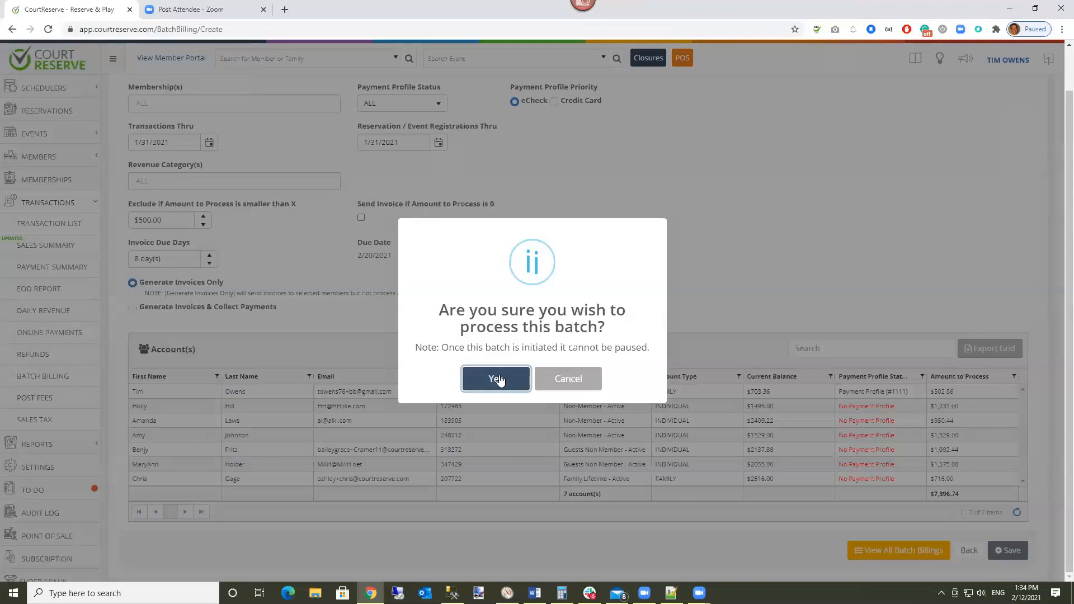
{"action": "left_click", "coordinate": [495, 380]}
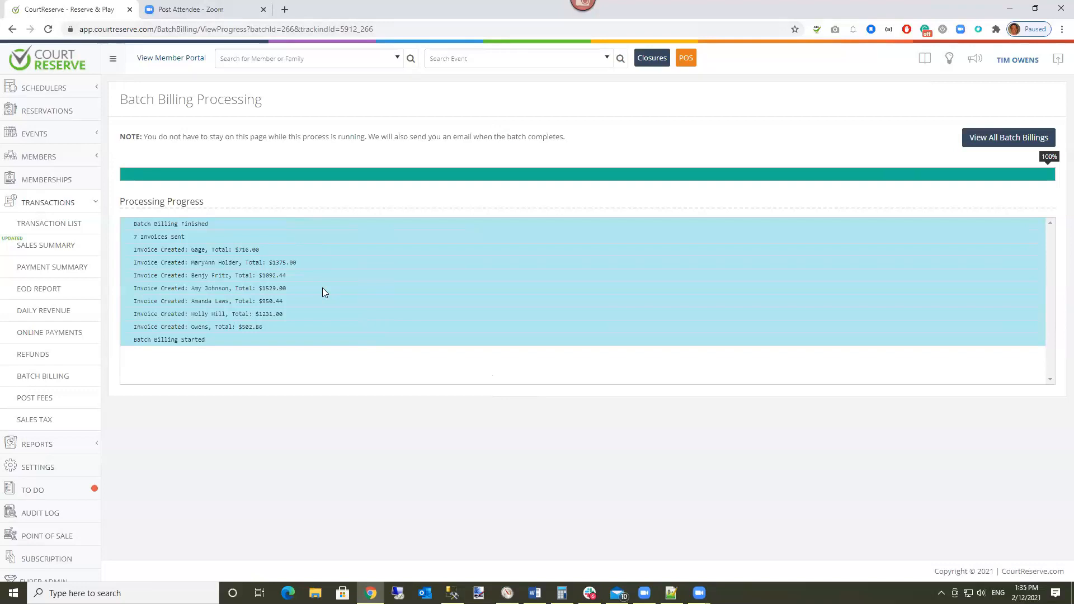
{"action": "left_click", "coordinate": [983, 139]}
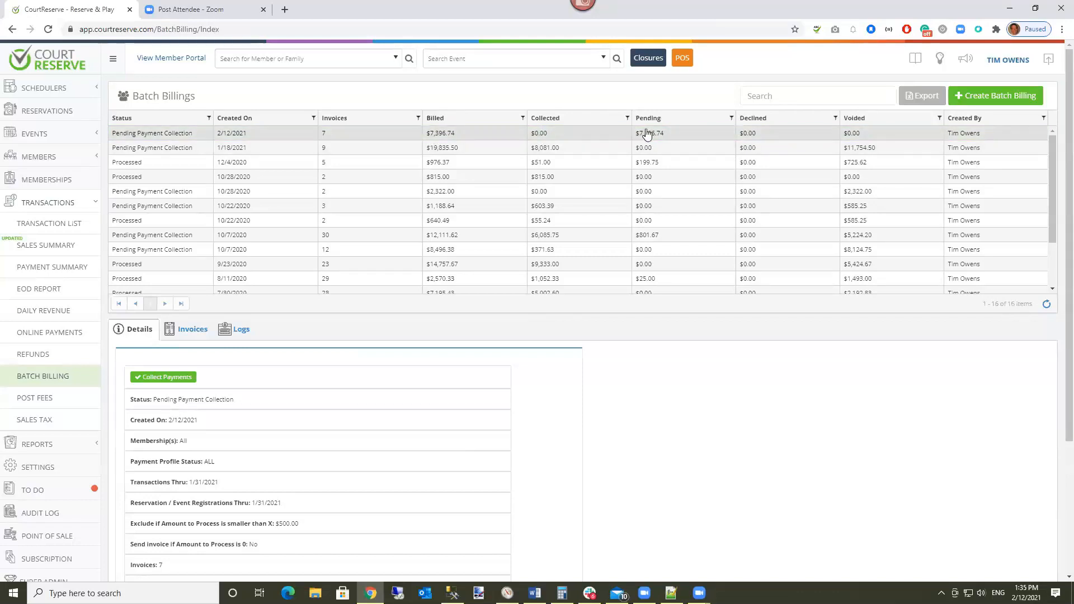
Review the details of the batch billing created on 2/12/2021, including its transaction and reservation cutoff dates.
{"action": "left_click", "coordinate": [278, 138]}
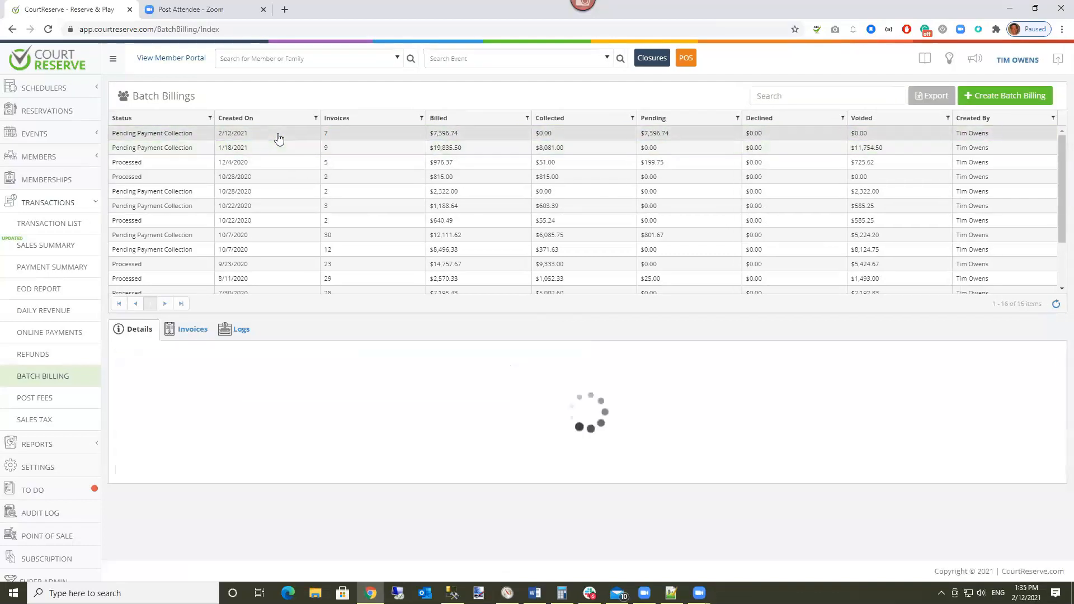
{"action": "scroll", "coordinate": [203, 381], "scroll_direction": "down", "scroll_amount": 2}
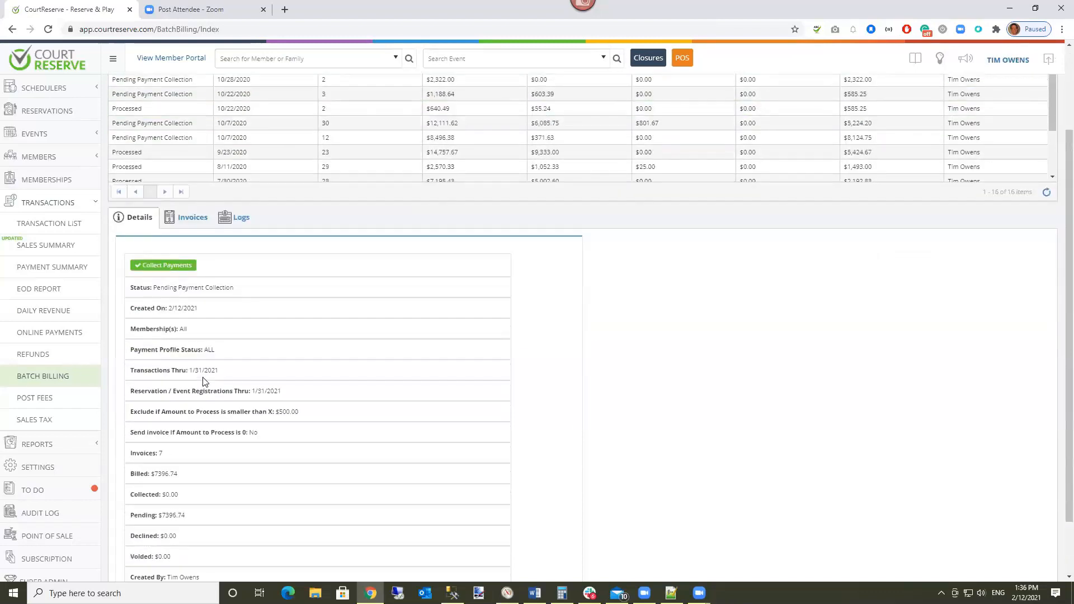
{"action": "scroll", "coordinate": [210, 350], "scroll_direction": "down", "scroll_amount": 2}
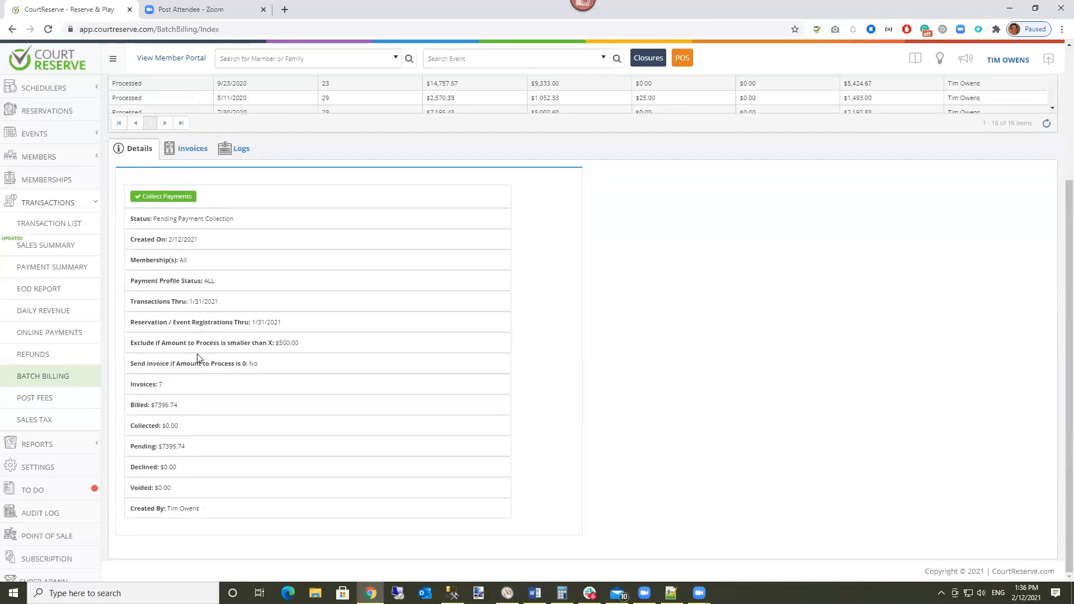
{"action": "left_click_drag", "start_coordinate": [191, 303], "coordinate": [308, 324]}
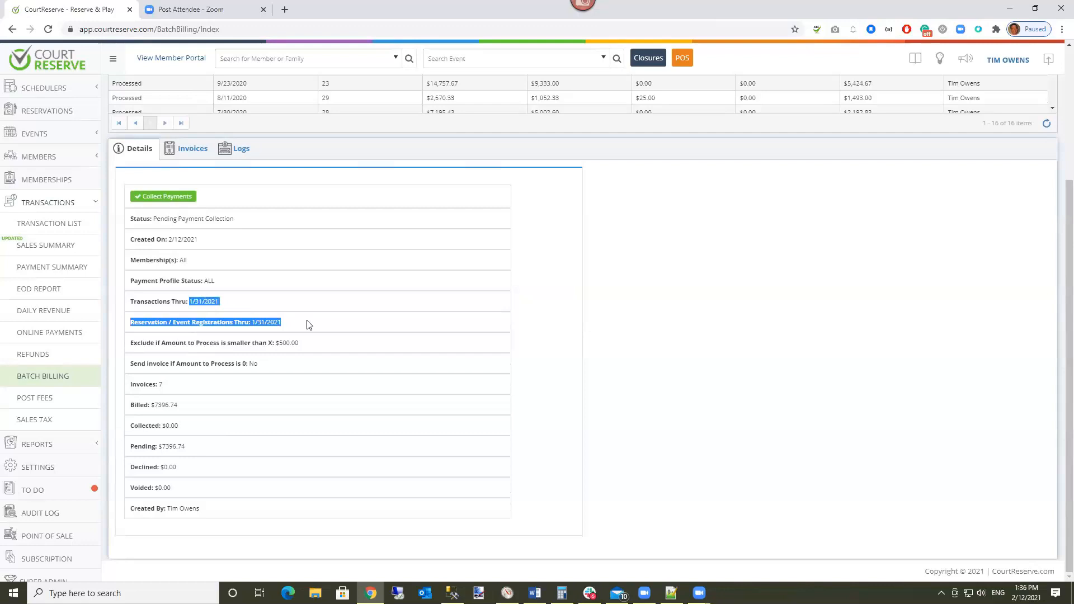
{"action": "left_click", "coordinate": [299, 274]}
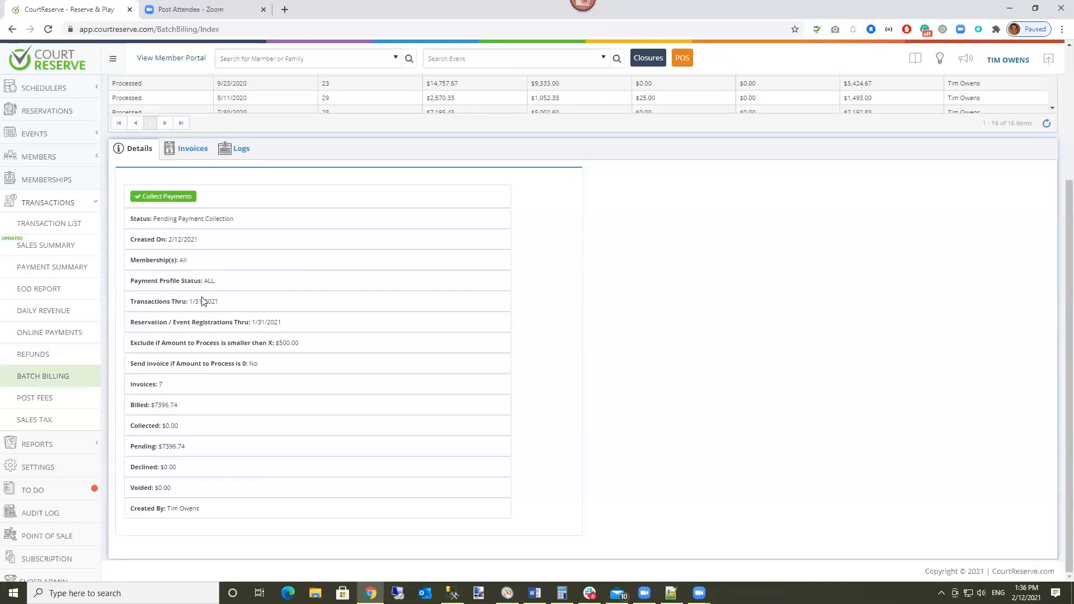
View the invoices in the 2/12/2021 batch and look through the available invoice status filters.
{"action": "left_click", "coordinate": [193, 150]}
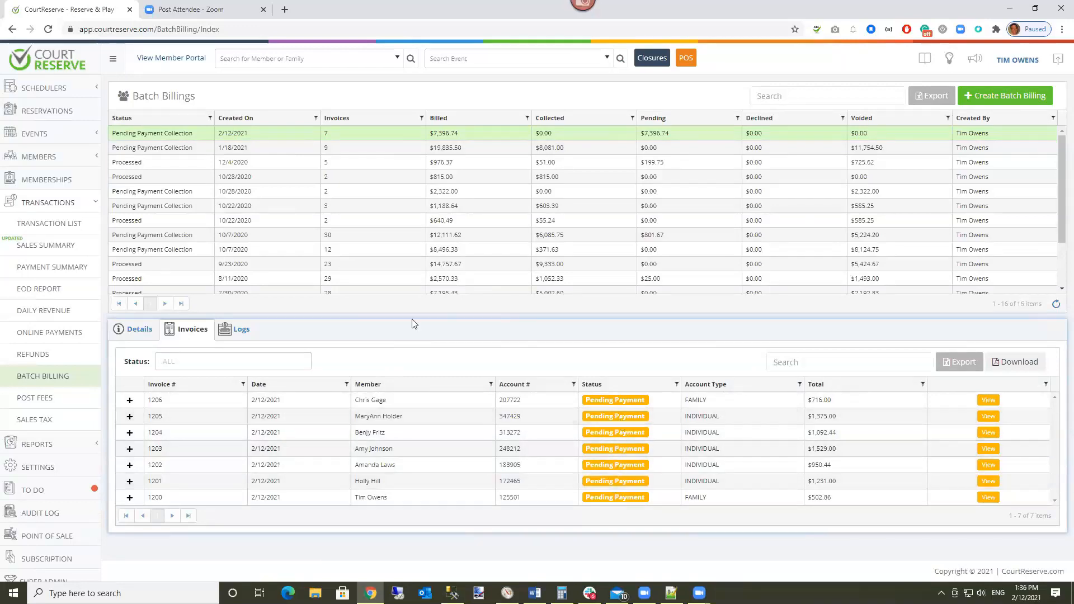
{"action": "left_click", "coordinate": [223, 364]}
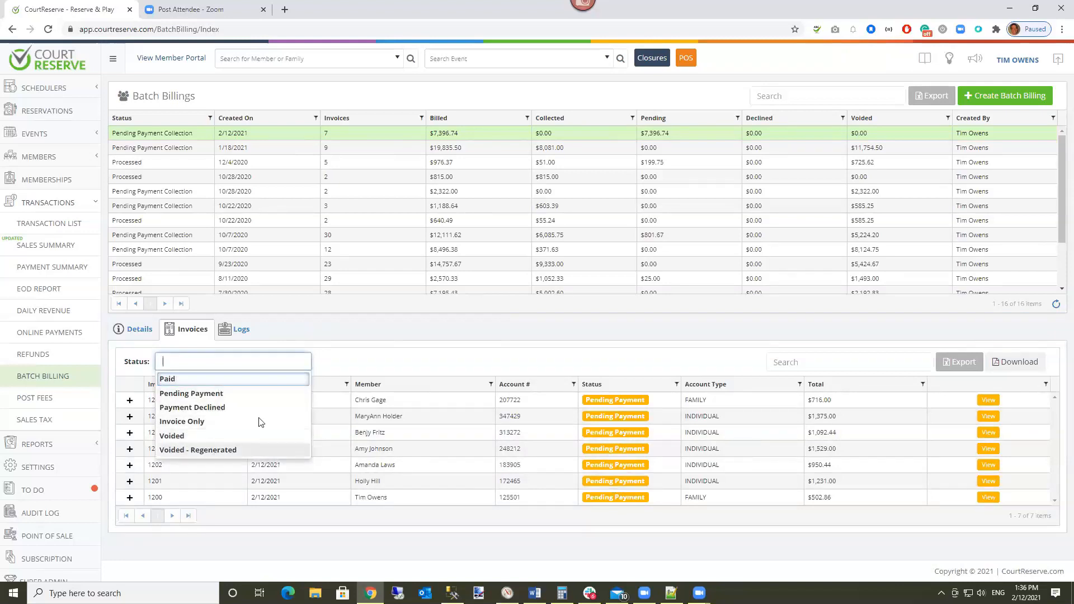
{"action": "left_click", "coordinate": [429, 358]}
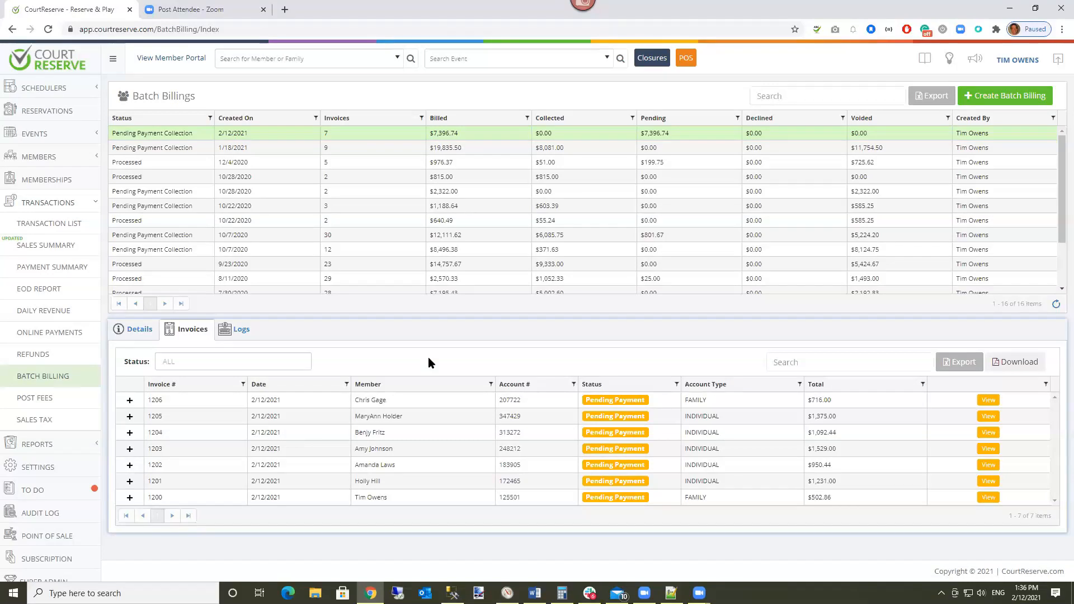
Open the $716.00 invoice from the batch and compare its consolidated view with the itemized invoice breakdown.
{"action": "left_click", "coordinate": [990, 415]}
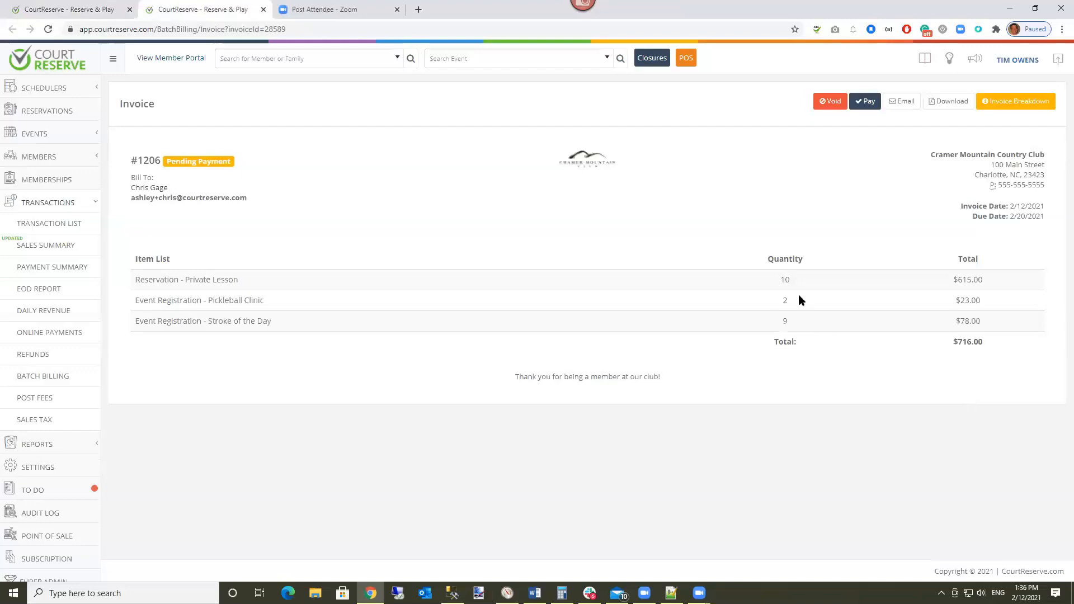
{"action": "left_click", "coordinate": [1002, 101]}
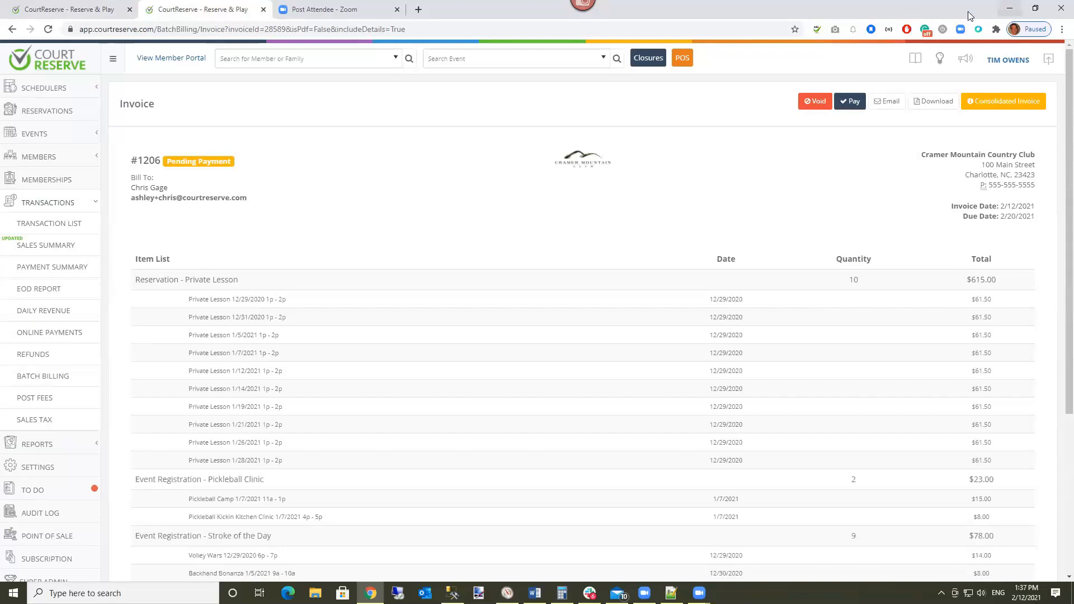
{"action": "left_click", "coordinate": [992, 108]}
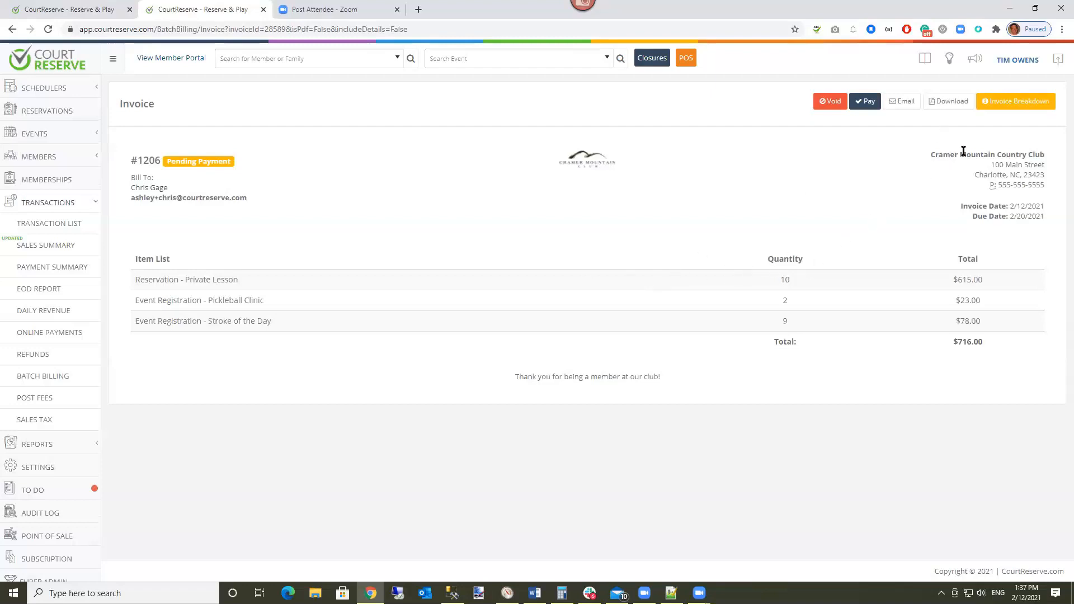
{"action": "left_click", "coordinate": [1012, 105]}
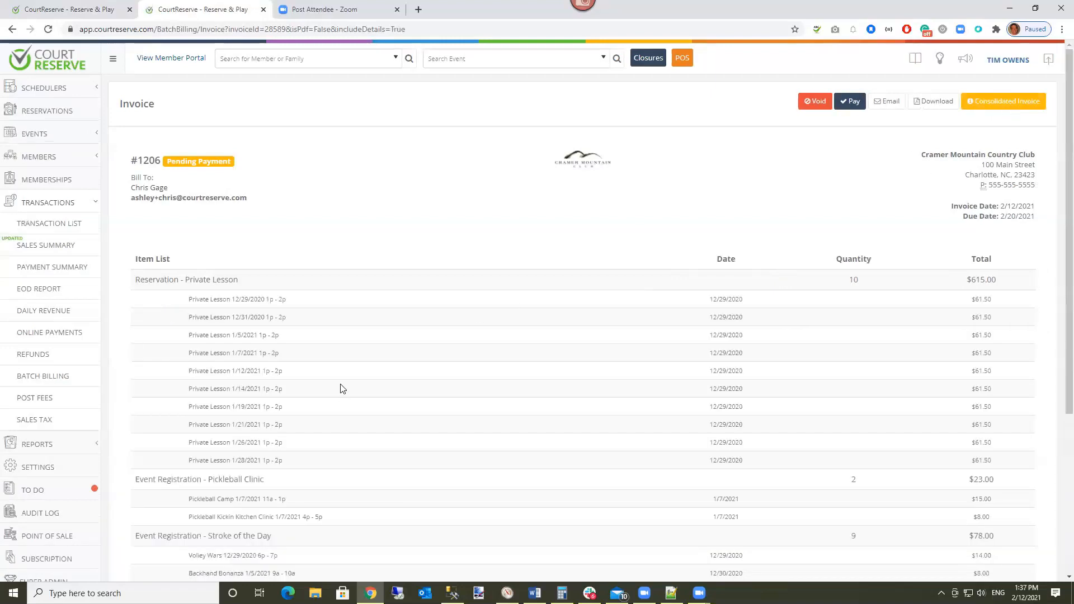
{"action": "scroll", "coordinate": [259, 310], "scroll_direction": "down", "scroll_amount": 3}
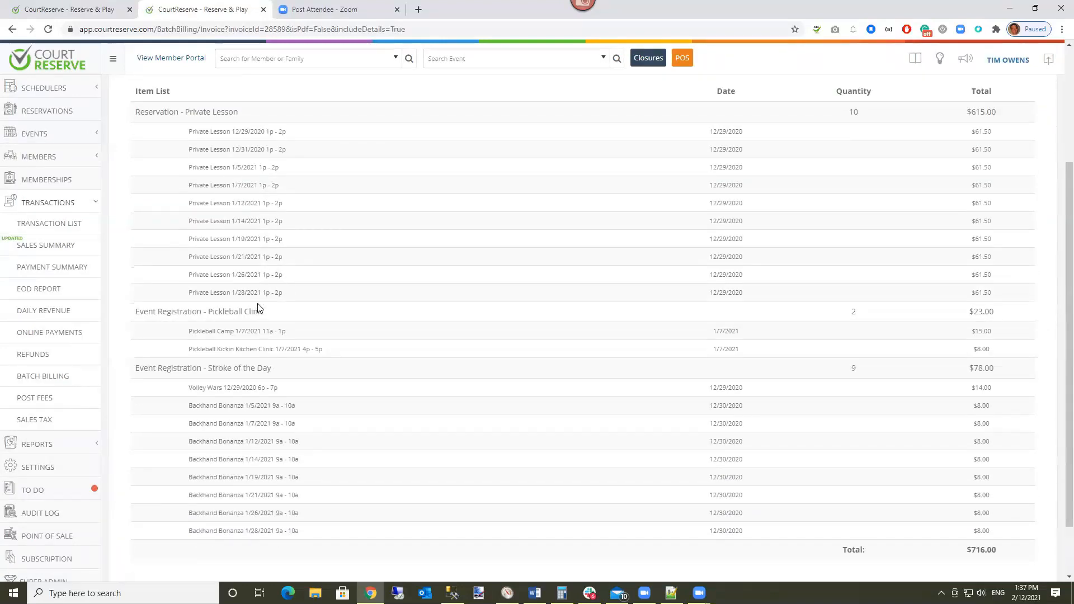
{"action": "scroll", "coordinate": [263, 421], "scroll_direction": "up", "scroll_amount": 2}
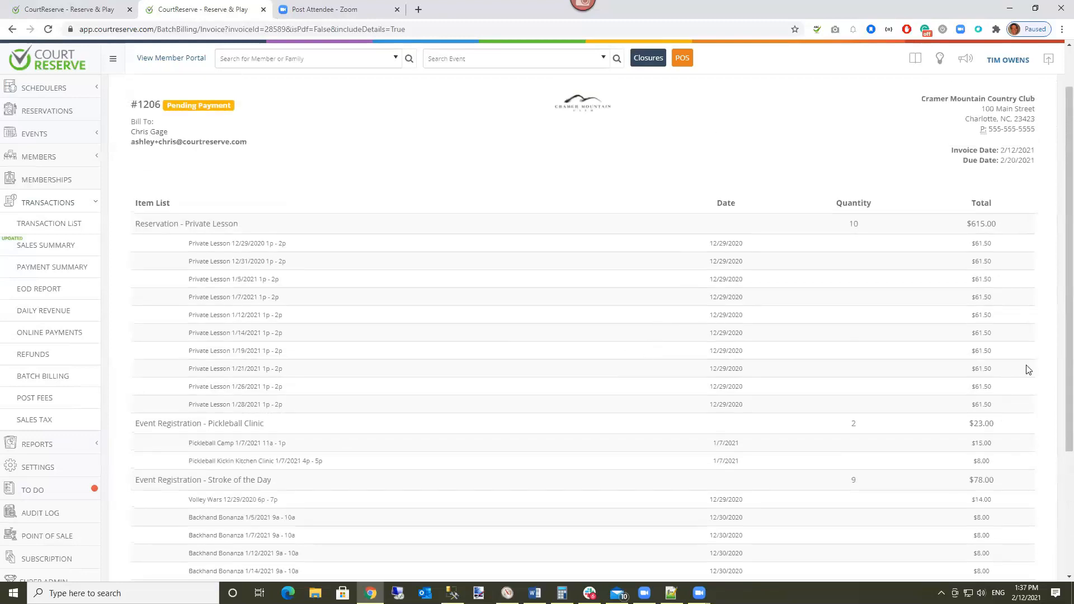
{"action": "scroll", "coordinate": [1032, 373], "scroll_direction": "up", "scroll_amount": 1}
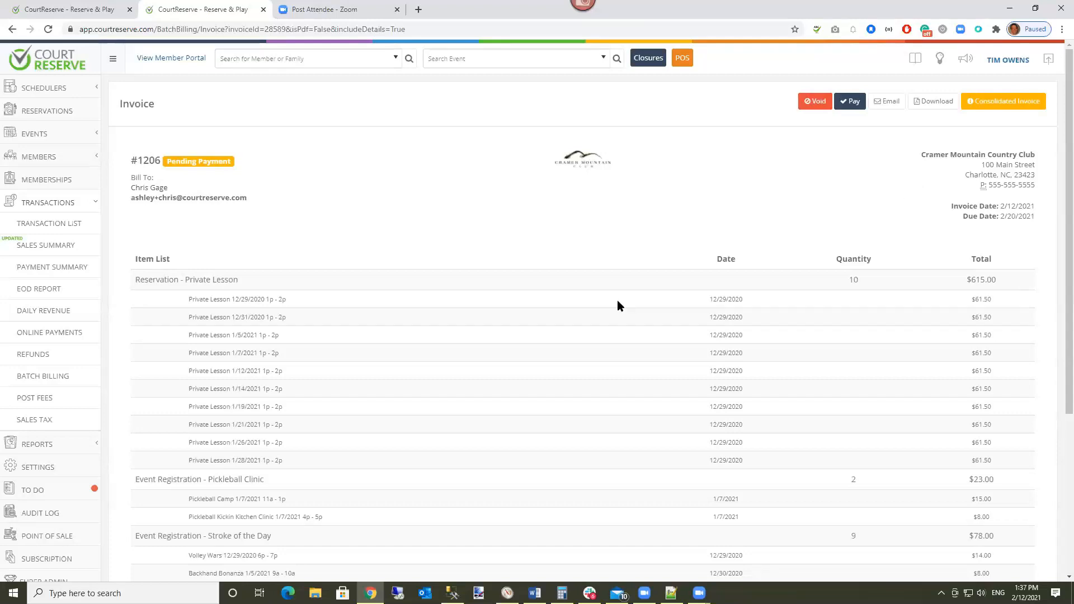
Collect payments for the batch billing created on 2/12/2021 and confirm the collection.
{"action": "left_click", "coordinate": [42, 379]}
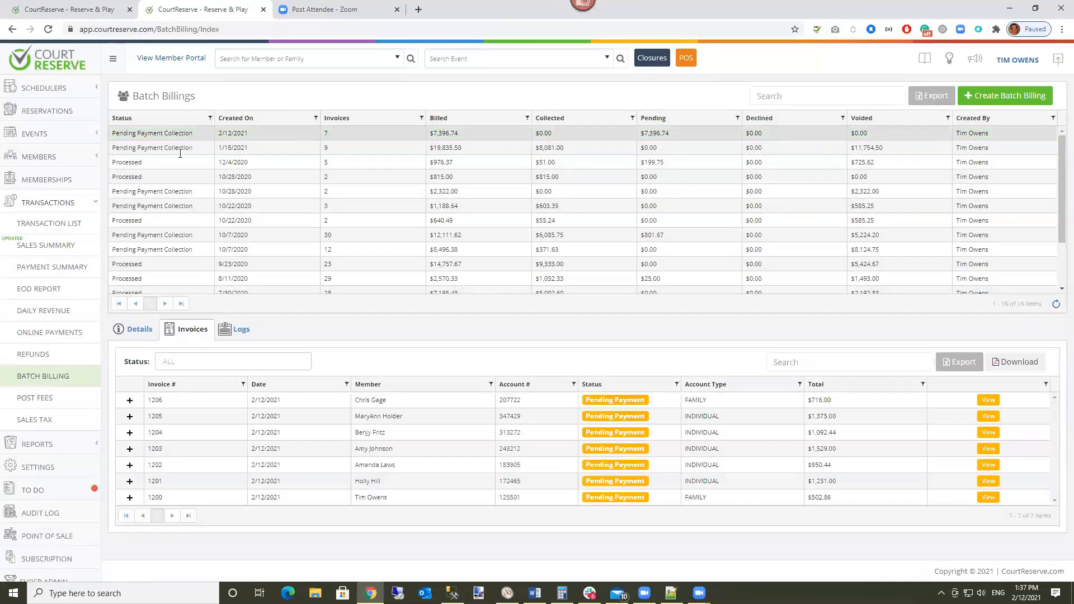
{"action": "left_click", "coordinate": [137, 332]}
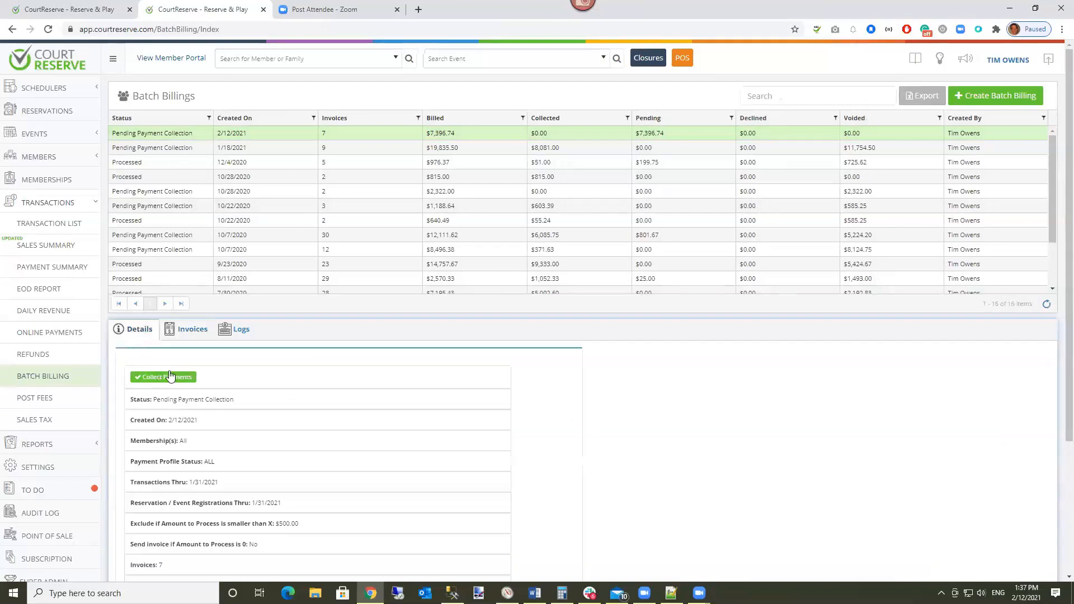
{"action": "scroll", "coordinate": [162, 372], "scroll_direction": "down", "scroll_amount": 2}
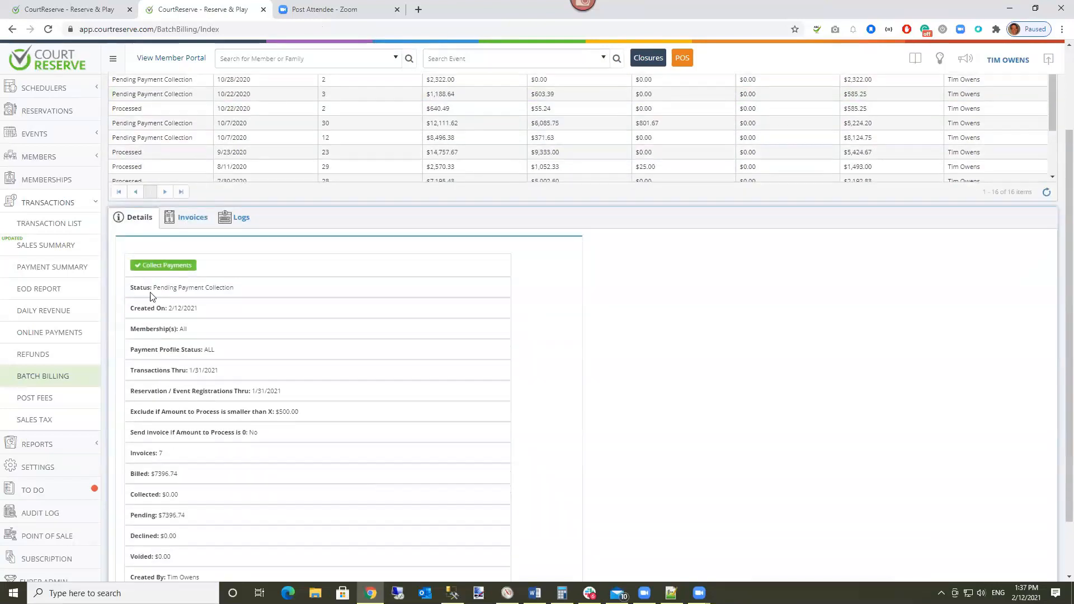
{"action": "left_click", "coordinate": [174, 268]}
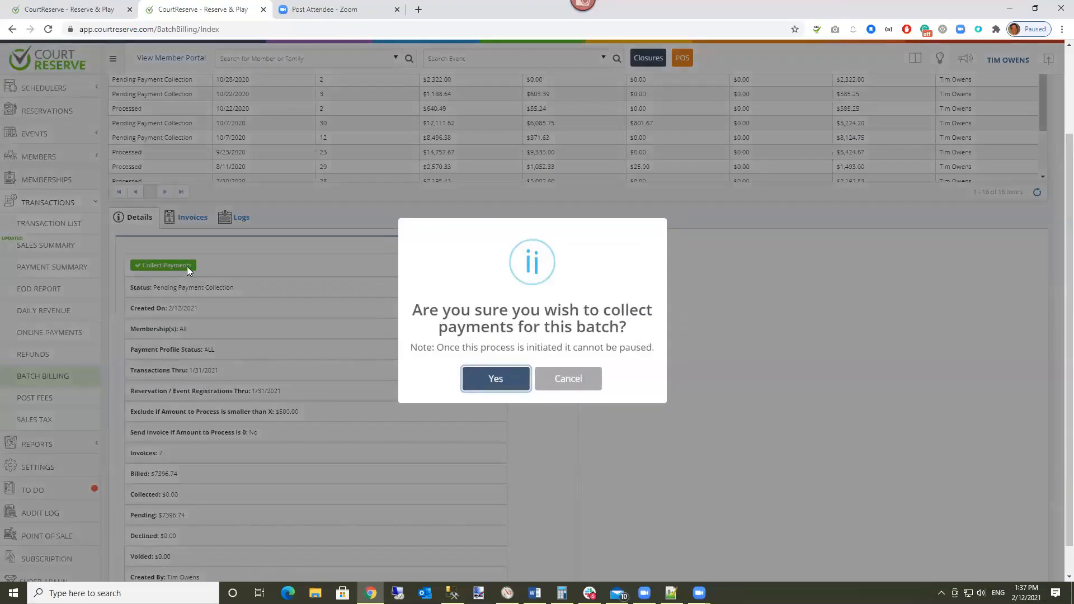
{"action": "left_click", "coordinate": [512, 380]}
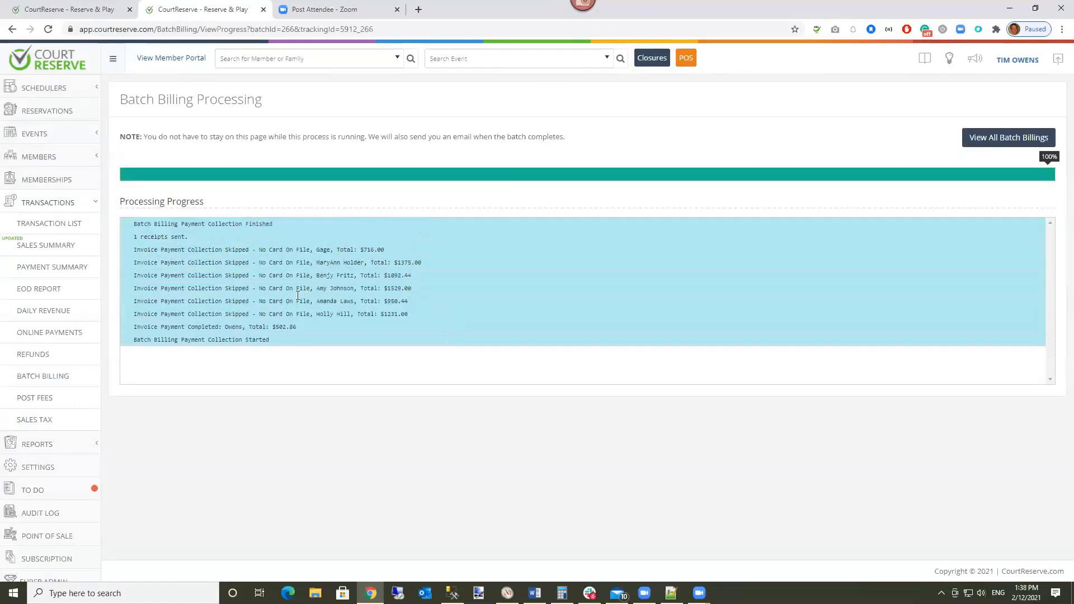
Examine the completed and skipped payments in the collection log, and check the invoice statuses in the 2/12/2021 batch.
{"action": "left_click_drag", "start_coordinate": [178, 238], "coordinate": [164, 238]}
{"action": "left_click_drag", "start_coordinate": [297, 328], "coordinate": [133, 336]}
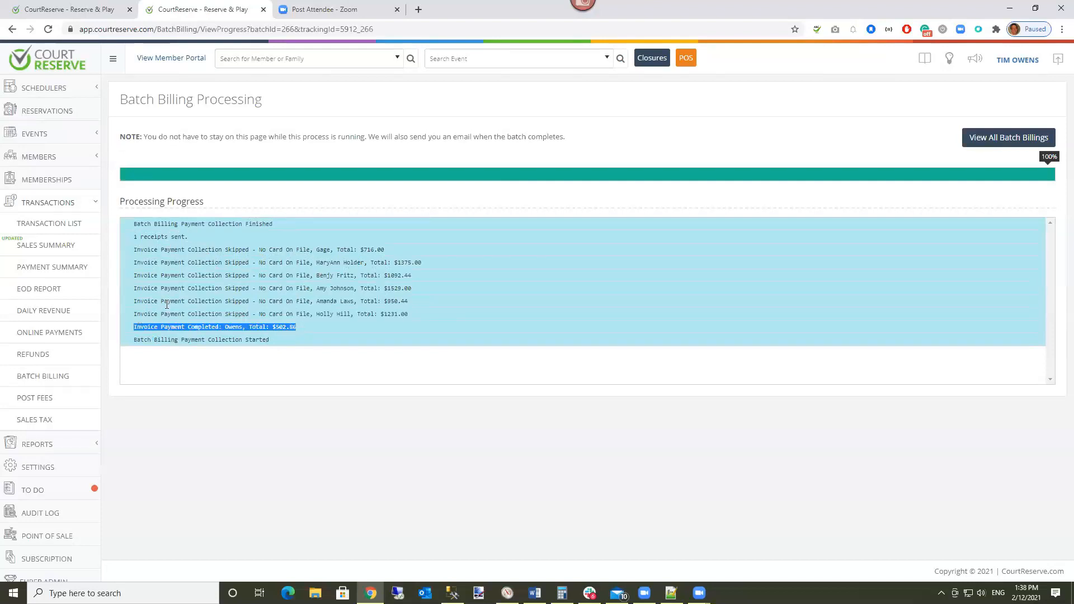
{"action": "left_click", "coordinate": [276, 327]}
{"action": "left_click_drag", "start_coordinate": [276, 327], "coordinate": [314, 335]}
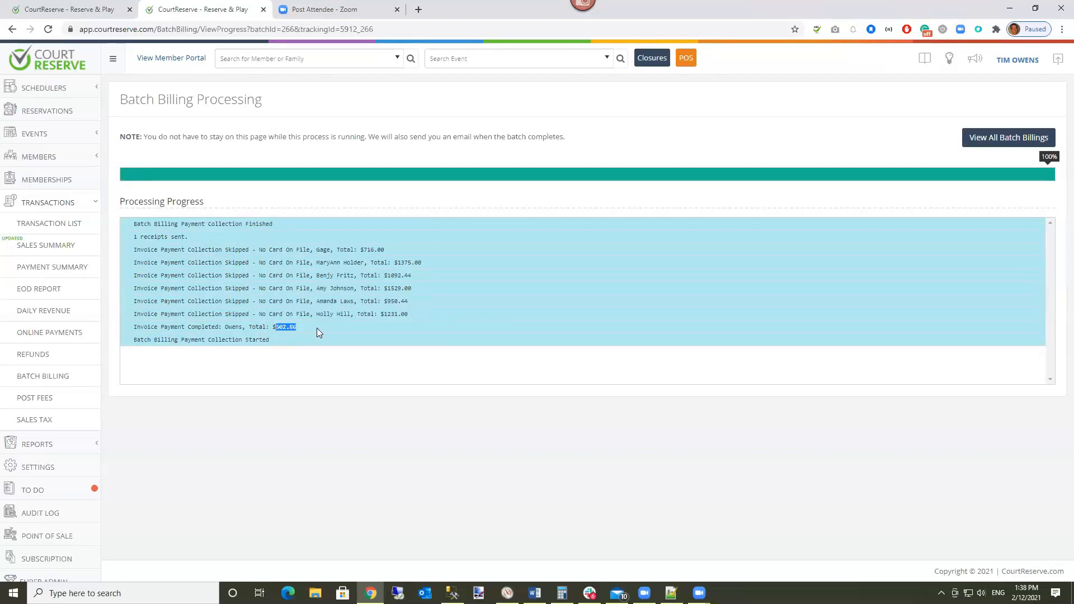
{"action": "left_click_drag", "start_coordinate": [414, 316], "coordinate": [141, 248]}
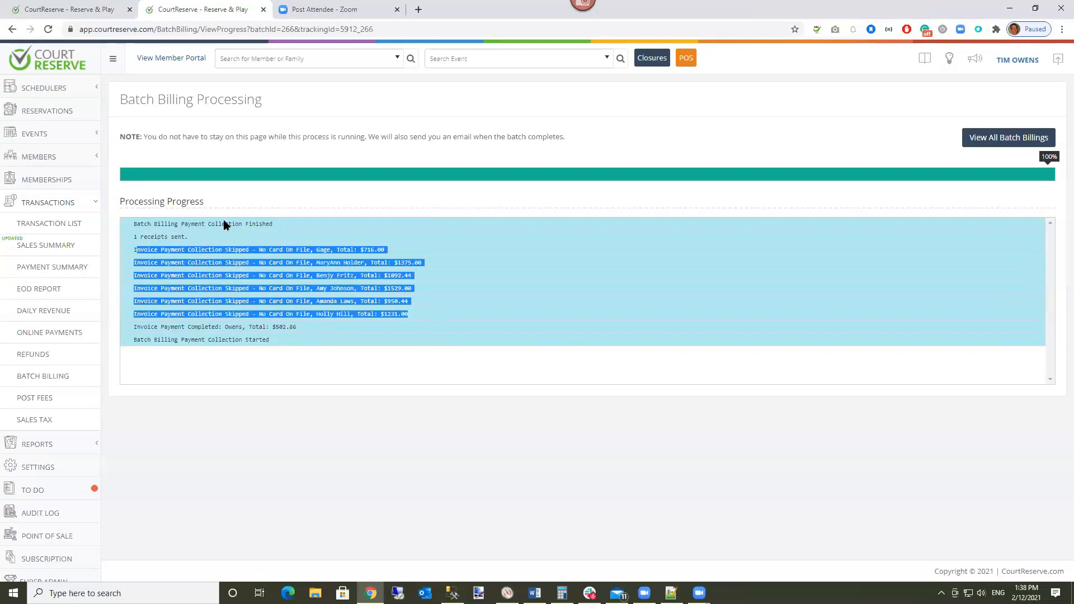
{"action": "left_click", "coordinate": [41, 378]}
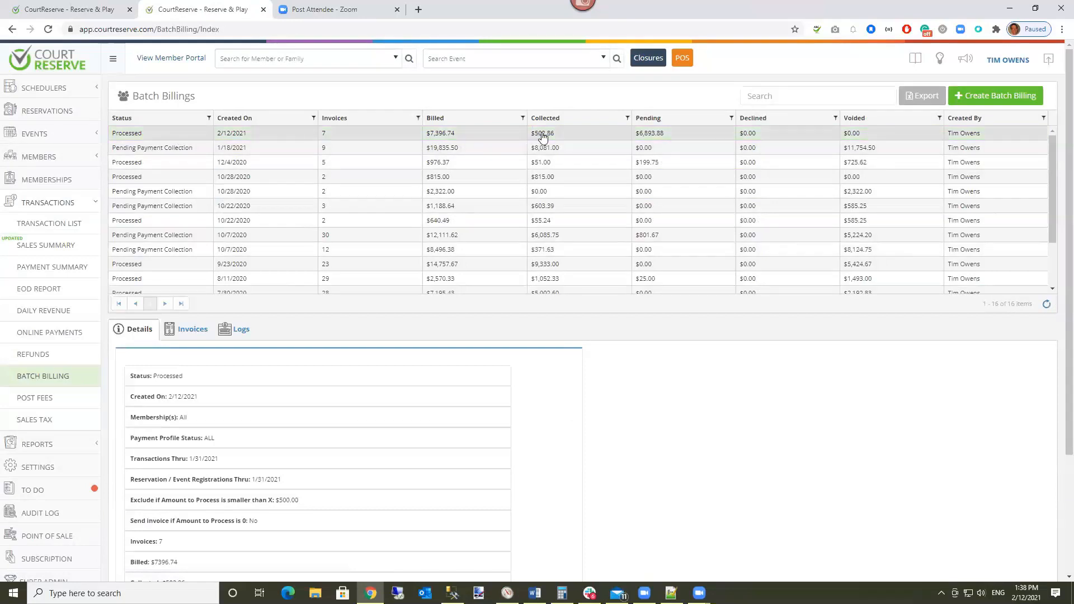
{"action": "left_click", "coordinate": [207, 328]}
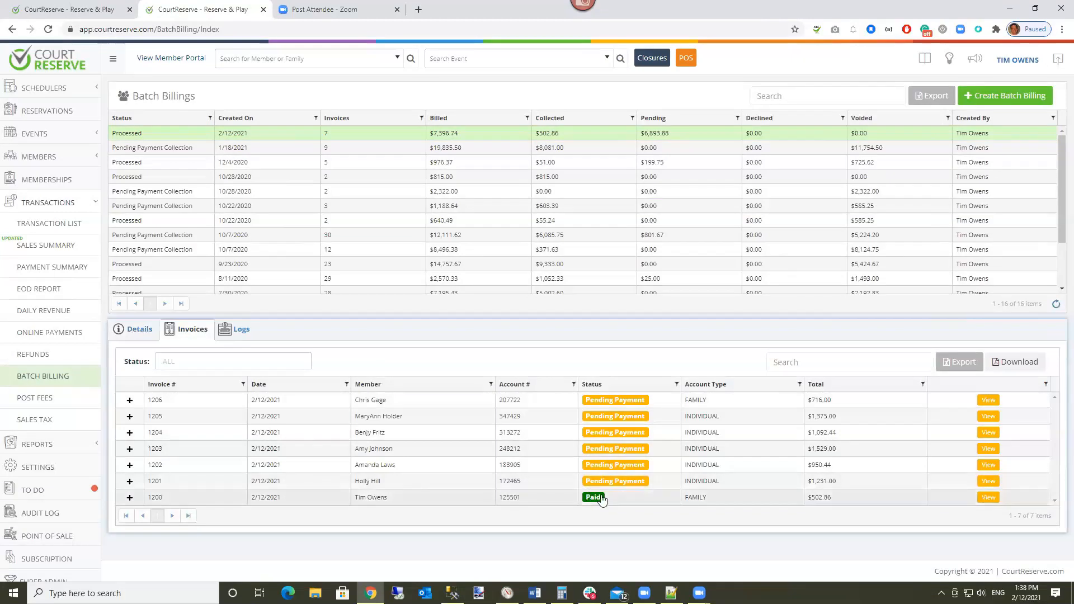
Switch to the member portal and check the total of the 2/12/2021 invoice in the member's billing invoices.
{"action": "left_click", "coordinate": [185, 58]}
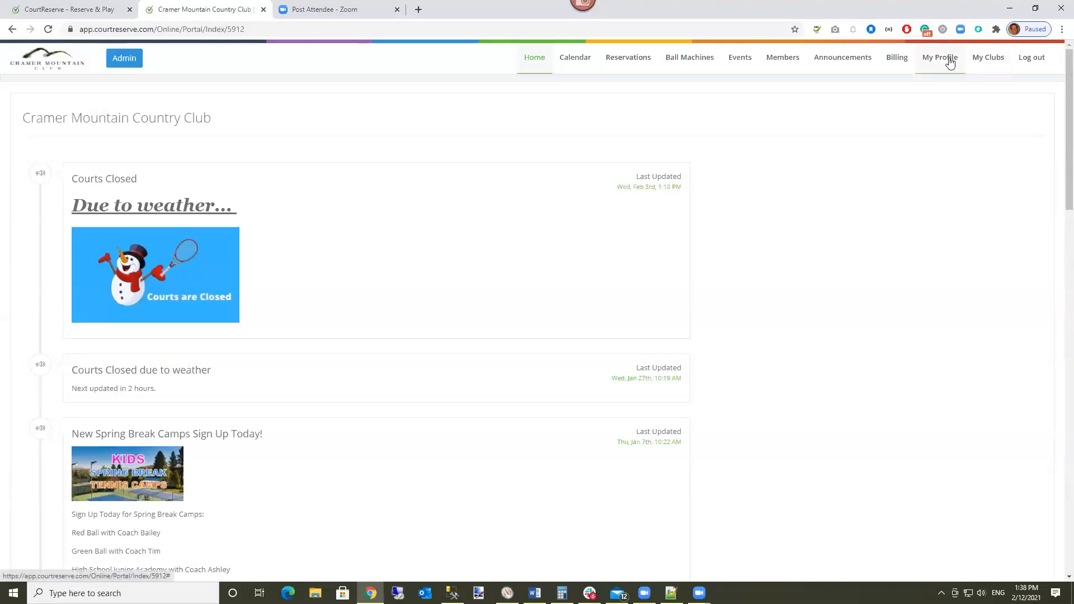
{"action": "left_click", "coordinate": [906, 64]}
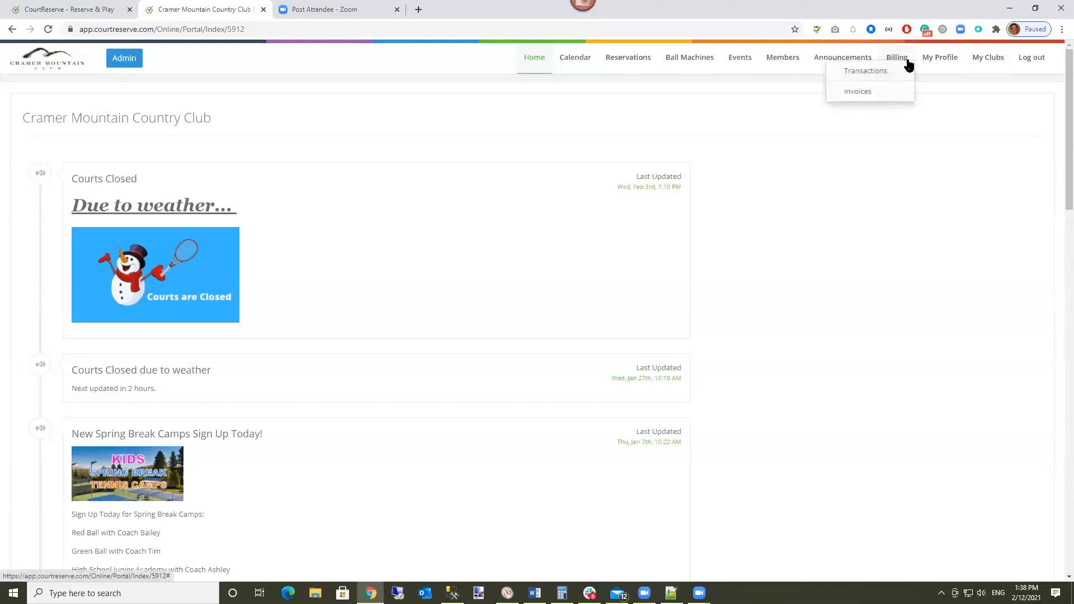
{"action": "left_click", "coordinate": [867, 91]}
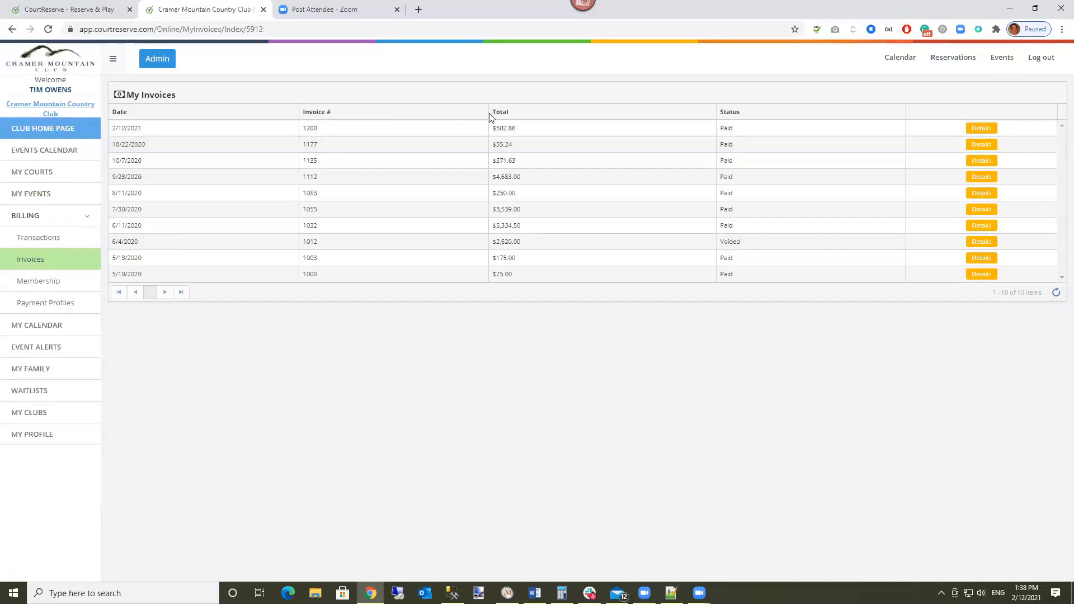
{"action": "left_click_drag", "start_coordinate": [490, 128], "coordinate": [537, 128]}
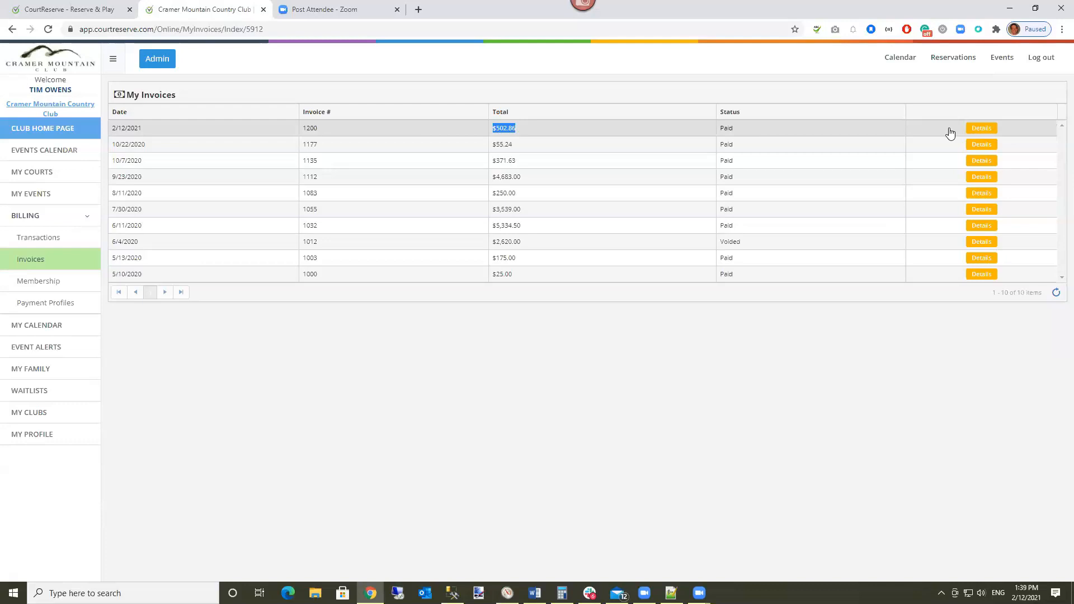
Return to the club home page, reopen the member's invoices, and view the details of the 2/12/2021 invoice.
{"action": "left_click", "coordinate": [42, 53]}
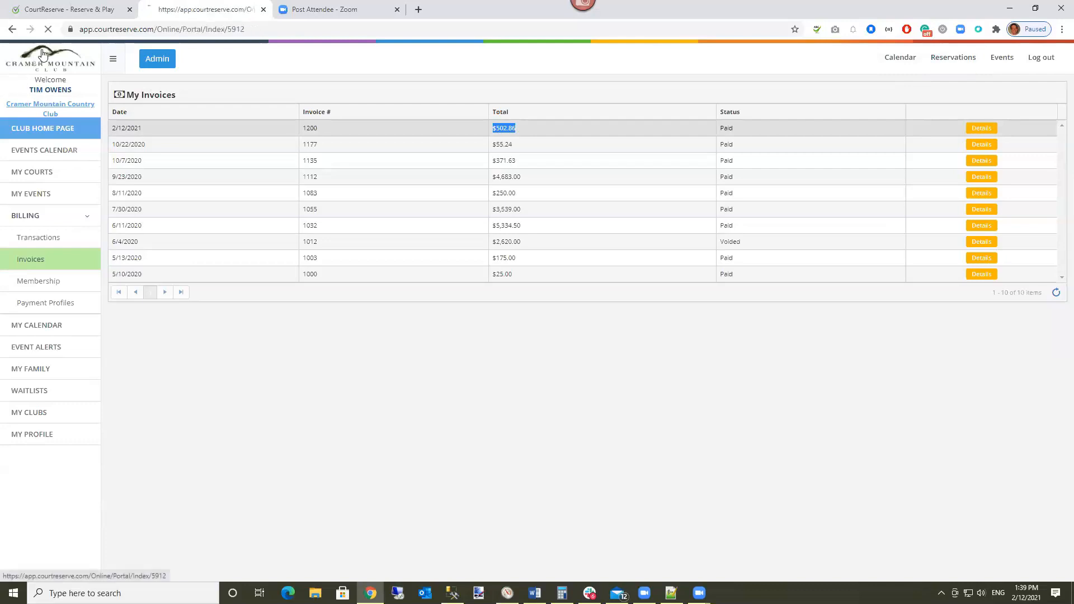
{"action": "mouse_move", "coordinate": [898, 66]}
{"action": "left_click", "coordinate": [867, 94]}
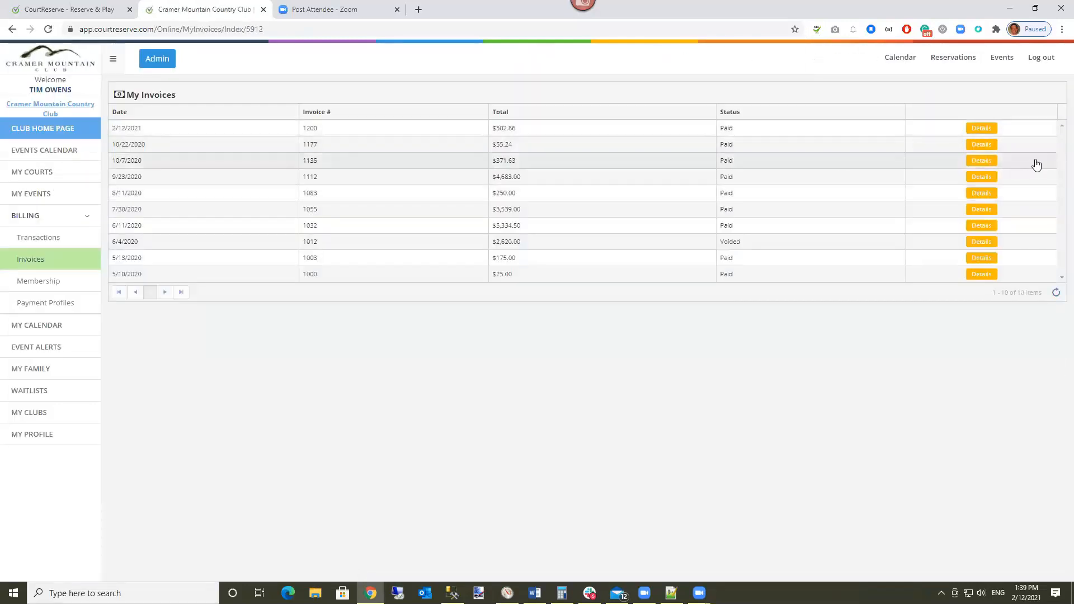
{"action": "left_click", "coordinate": [982, 129]}
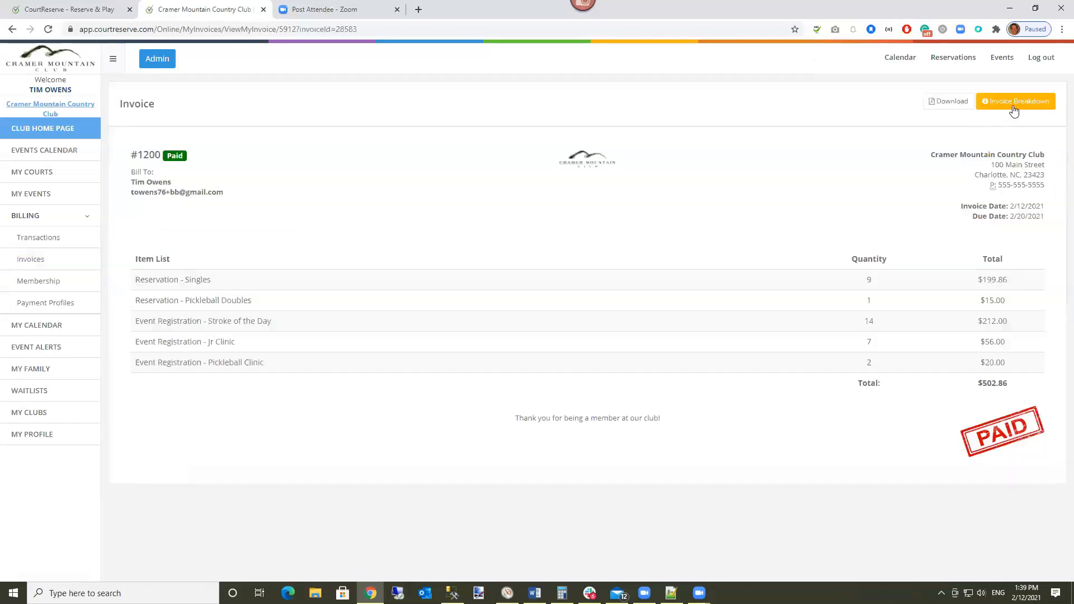
Examine the itemized breakdown of the 2/12/2021 invoice and return to its consolidated view.
{"action": "left_click", "coordinate": [1014, 107]}
{"action": "scroll", "coordinate": [1017, 122], "scroll_direction": "down", "scroll_amount": 2}
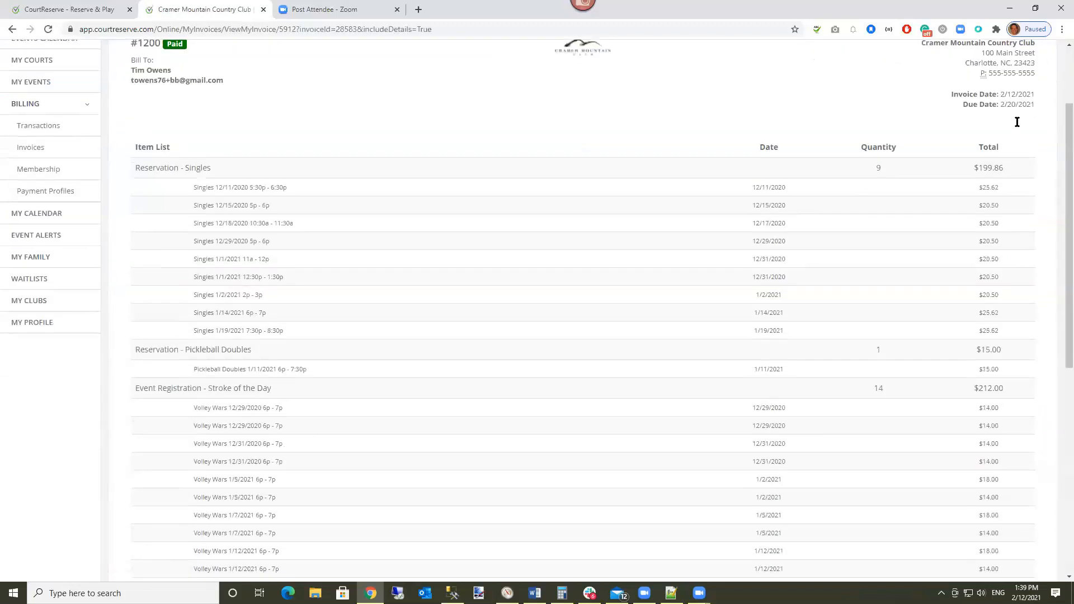
{"action": "scroll", "coordinate": [1017, 122], "scroll_direction": "up", "scroll_amount": 2}
{"action": "left_click", "coordinate": [1007, 44]}
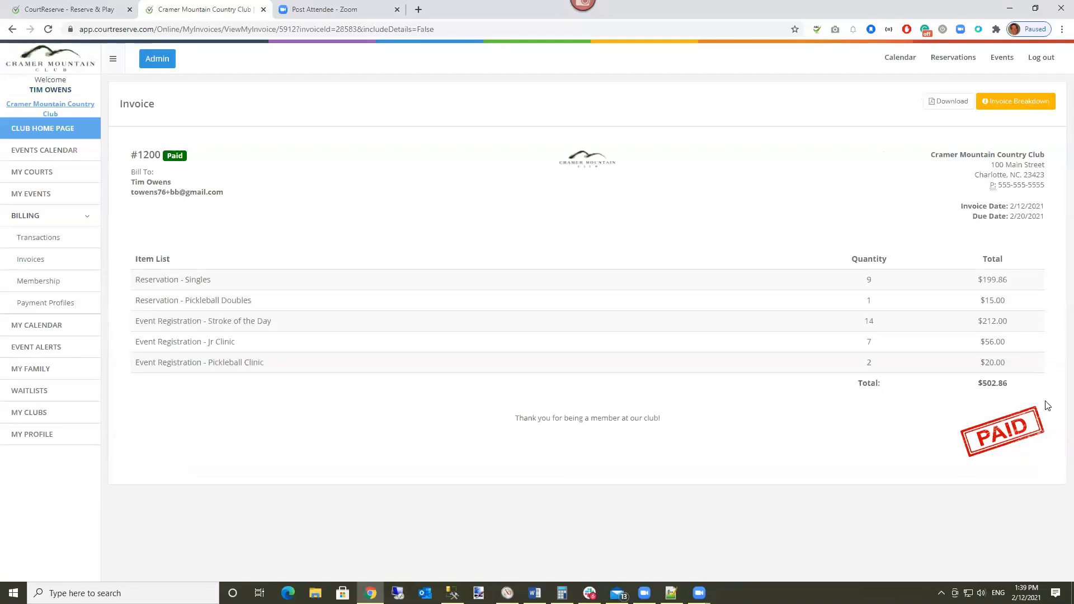
Download the 2/12/2021 invoice as PDF in both consolidated and breakdown form, and open the files to review them.
{"action": "left_click", "coordinate": [941, 107]}
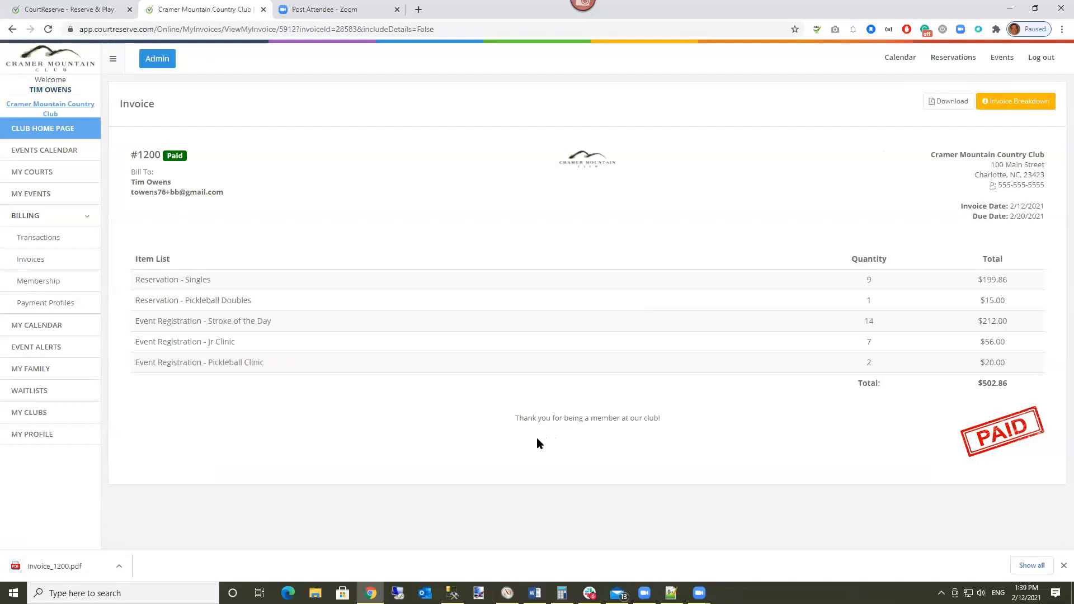
{"action": "left_click", "coordinate": [65, 571]}
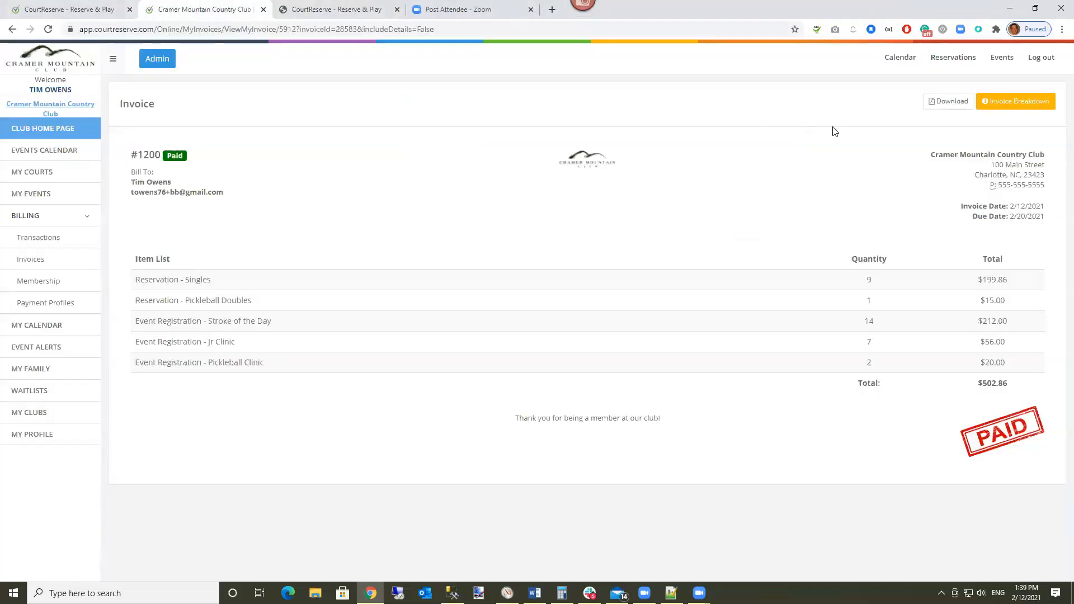
{"action": "left_click", "coordinate": [1000, 106]}
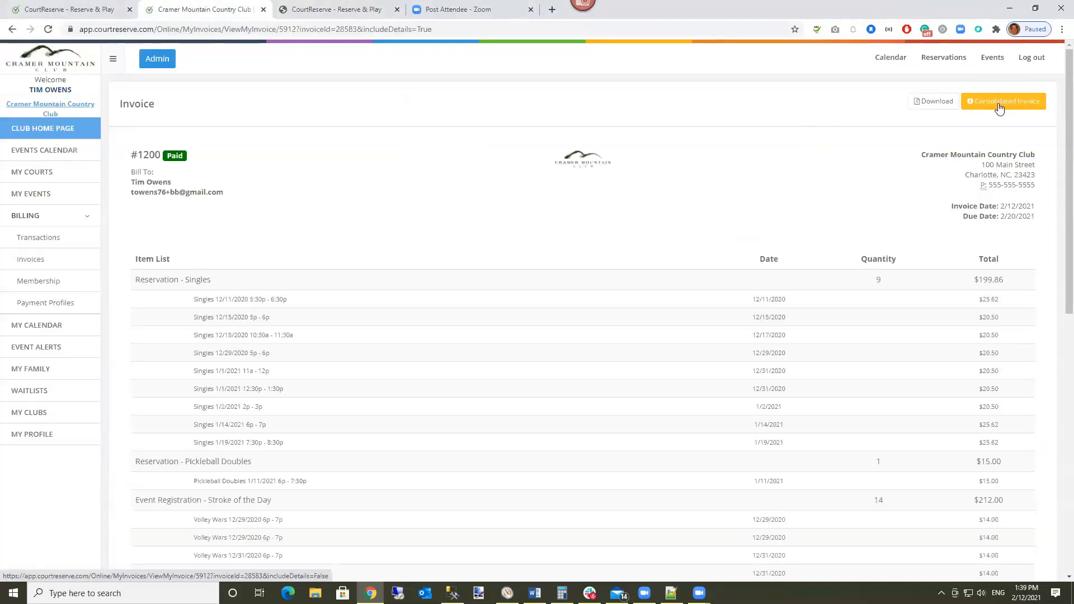
{"action": "left_click", "coordinate": [934, 102]}
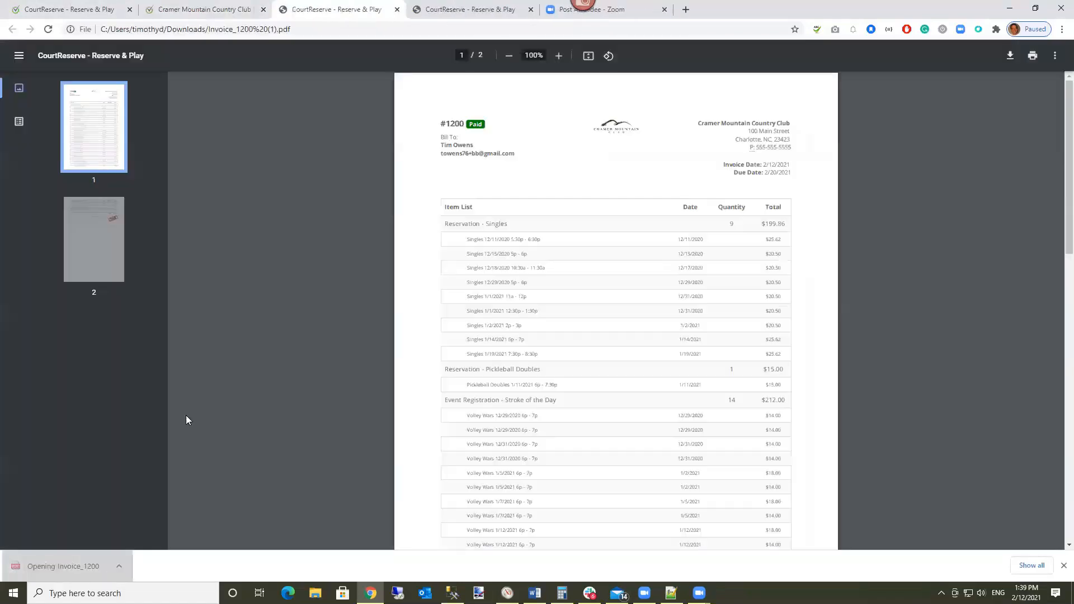
{"action": "scroll", "coordinate": [485, 304], "scroll_direction": "down", "scroll_amount": 3}
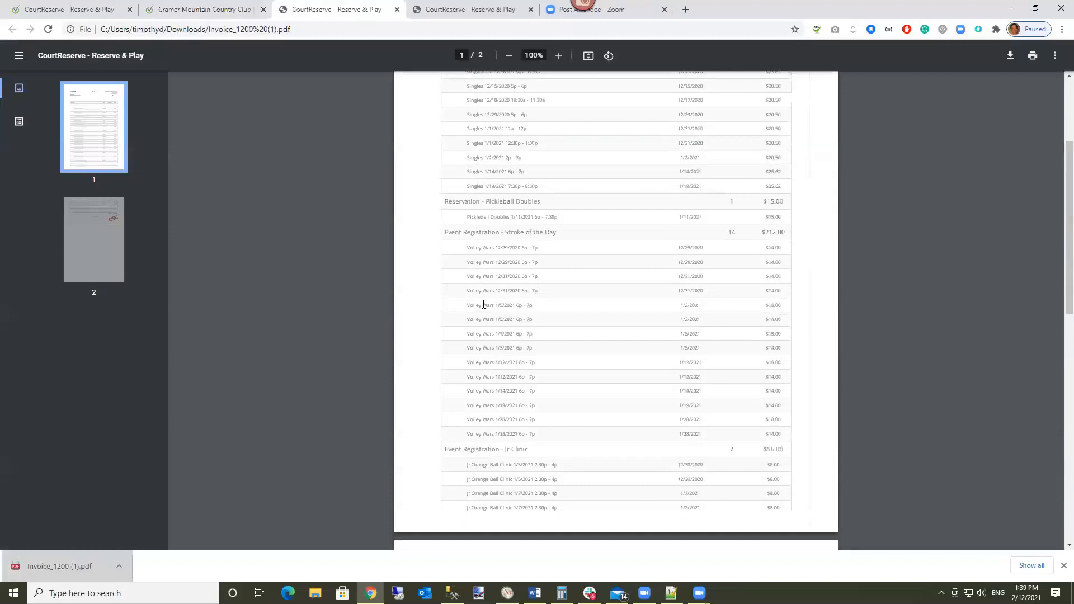
{"action": "scroll", "coordinate": [485, 305], "scroll_direction": "up", "scroll_amount": 5}
Return to the admin side and open the profile of the member who paid the 2/12/2021 invoice through the member search.
{"action": "left_click", "coordinate": [197, 13]}
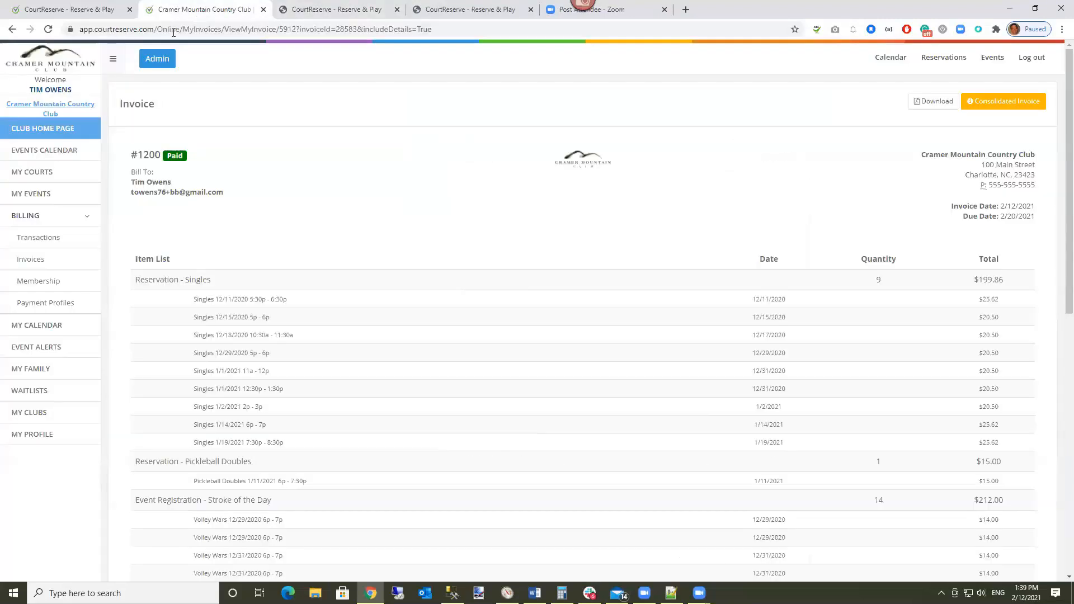
{"action": "left_click", "coordinate": [57, 10]}
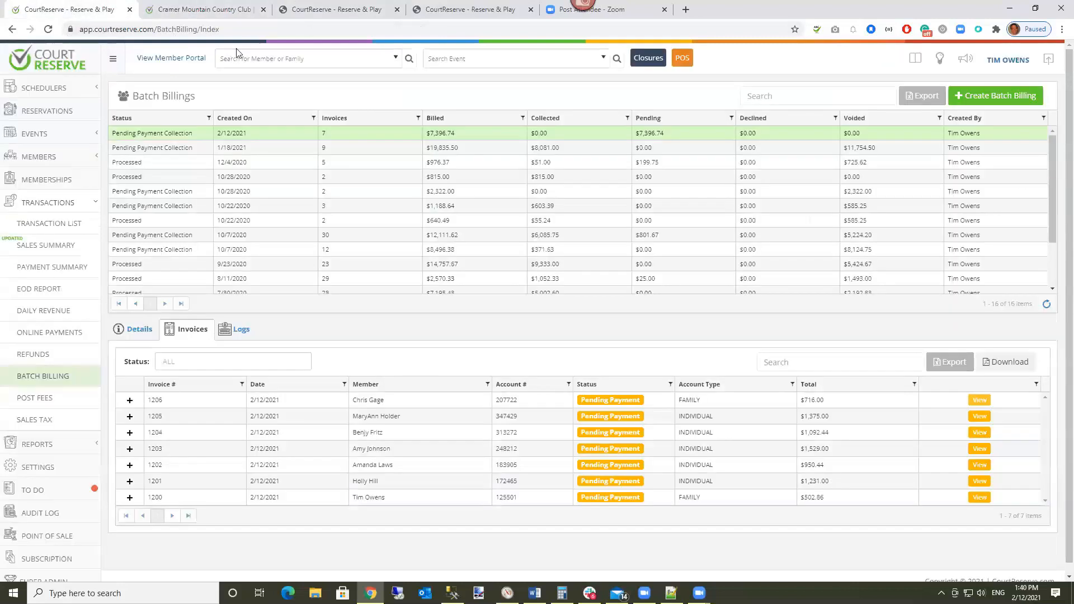
{"action": "left_click", "coordinate": [291, 60]}
{"action": "type", "text": "tim ow"}
{"action": "left_click", "coordinate": [365, 72]}
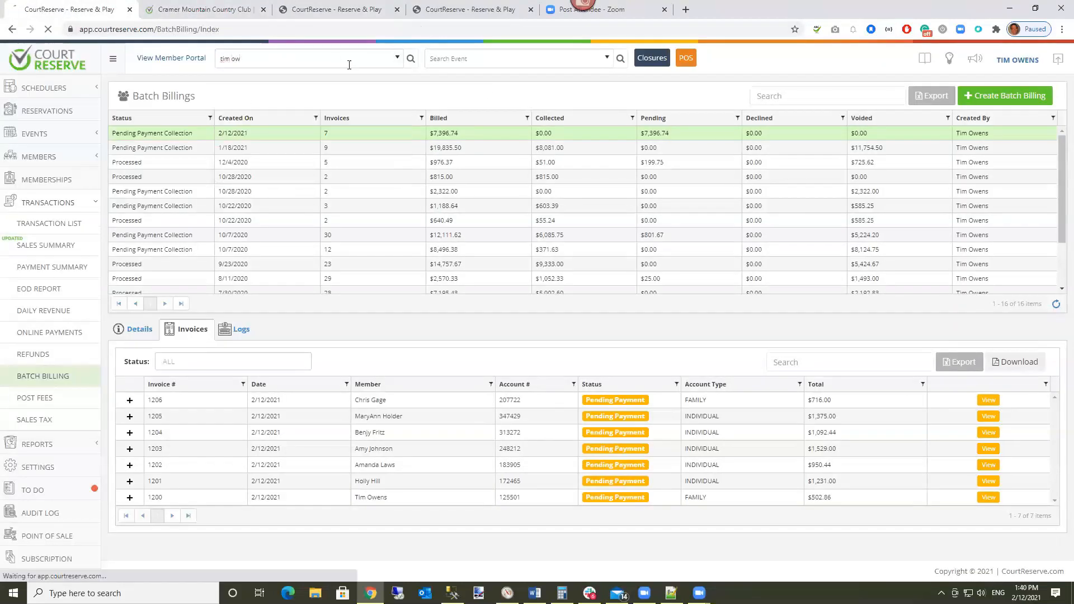
{"action": "left_click", "coordinate": [168, 58]}
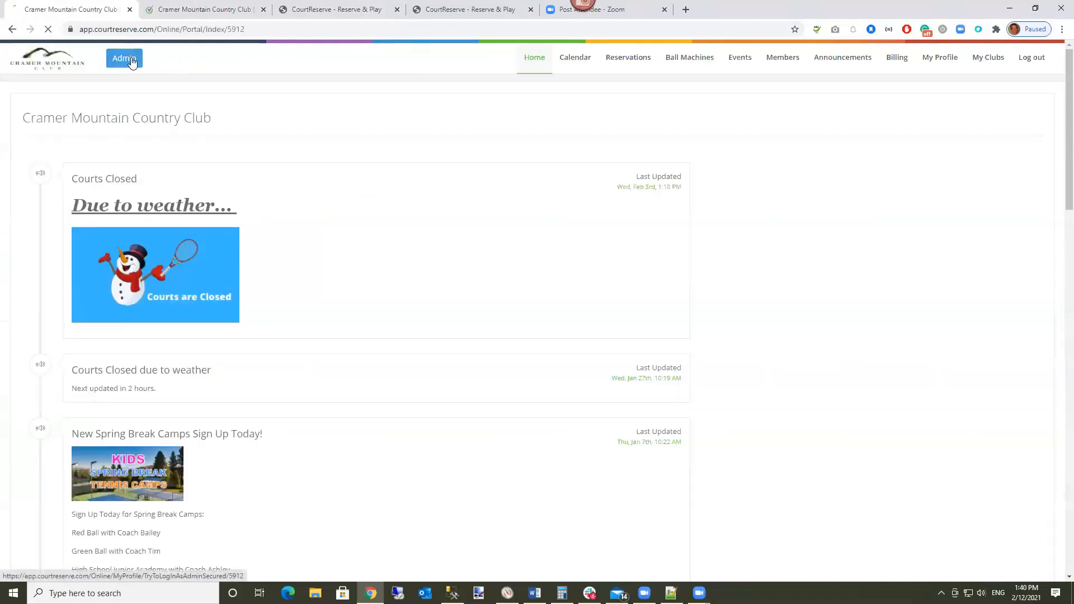
{"action": "left_click", "coordinate": [132, 61]}
{"action": "type", "text": "tim o"}
{"action": "left_click", "coordinate": [265, 73]}
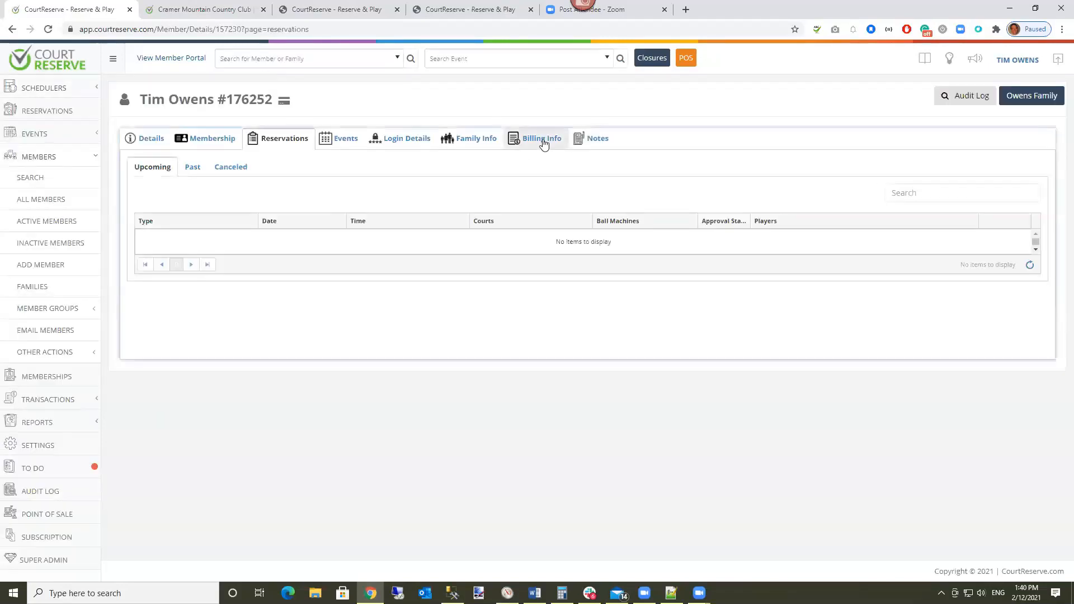
View the 2/12/2021 invoice from the member's billing info, and check its email receipt option without sending.
{"action": "left_click", "coordinate": [542, 140]}
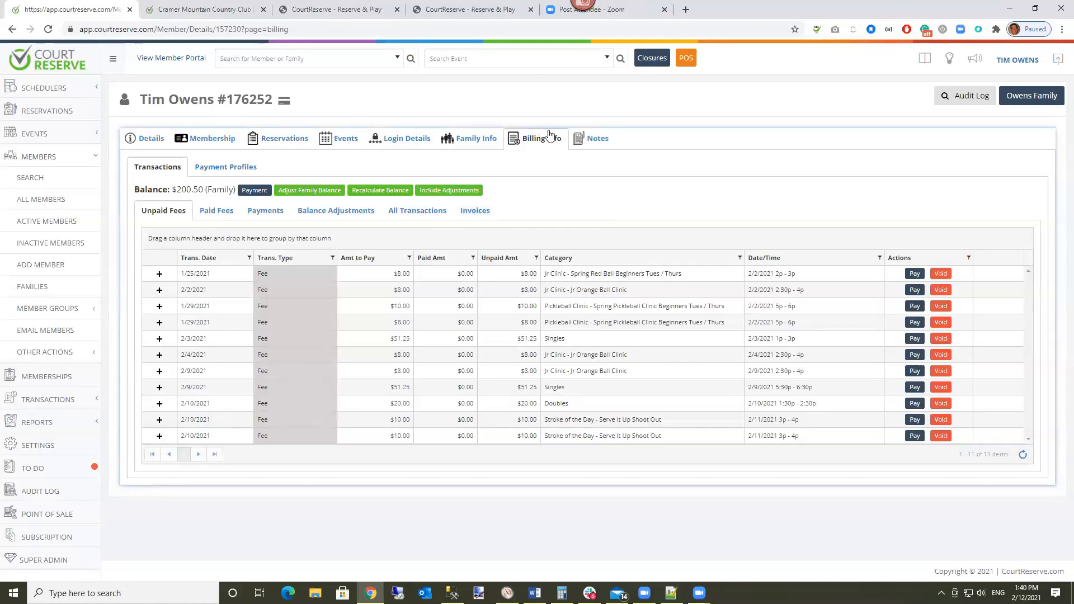
{"action": "left_click", "coordinate": [492, 211]}
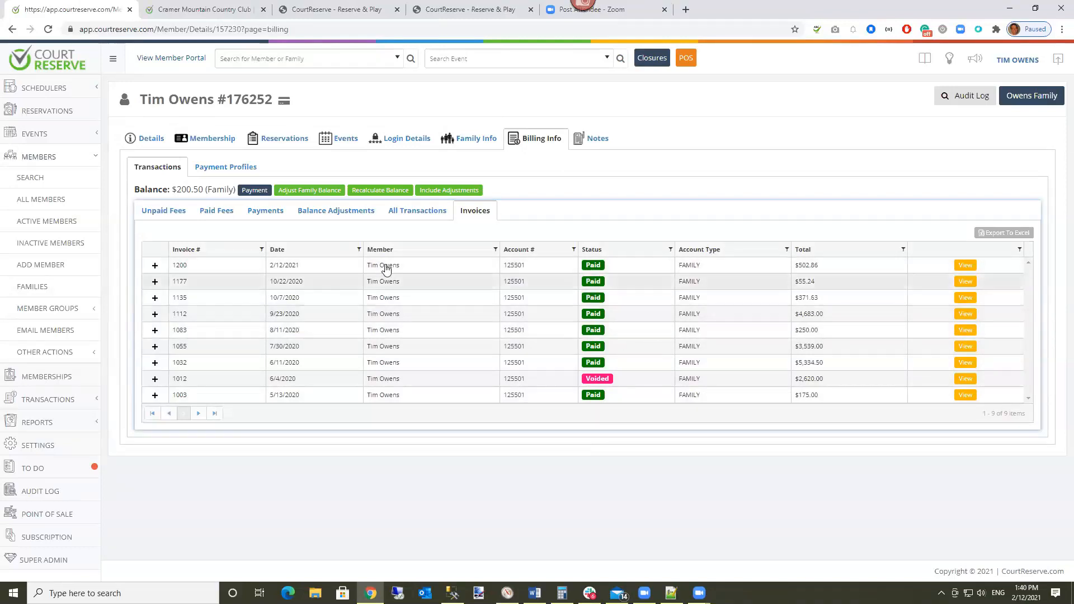
{"action": "left_click", "coordinate": [966, 266]}
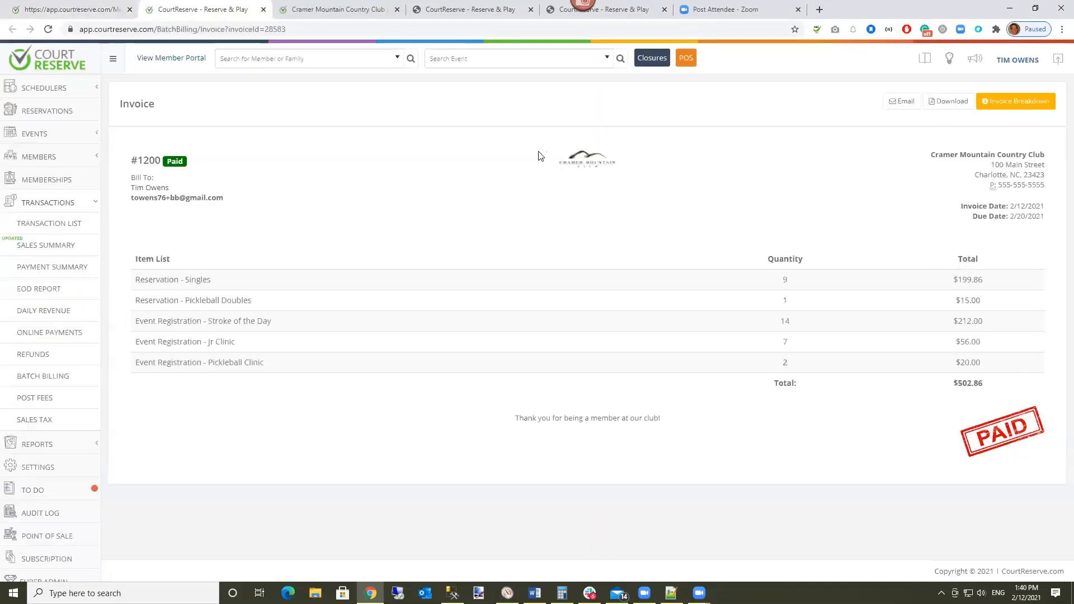
{"action": "left_click", "coordinate": [901, 102]}
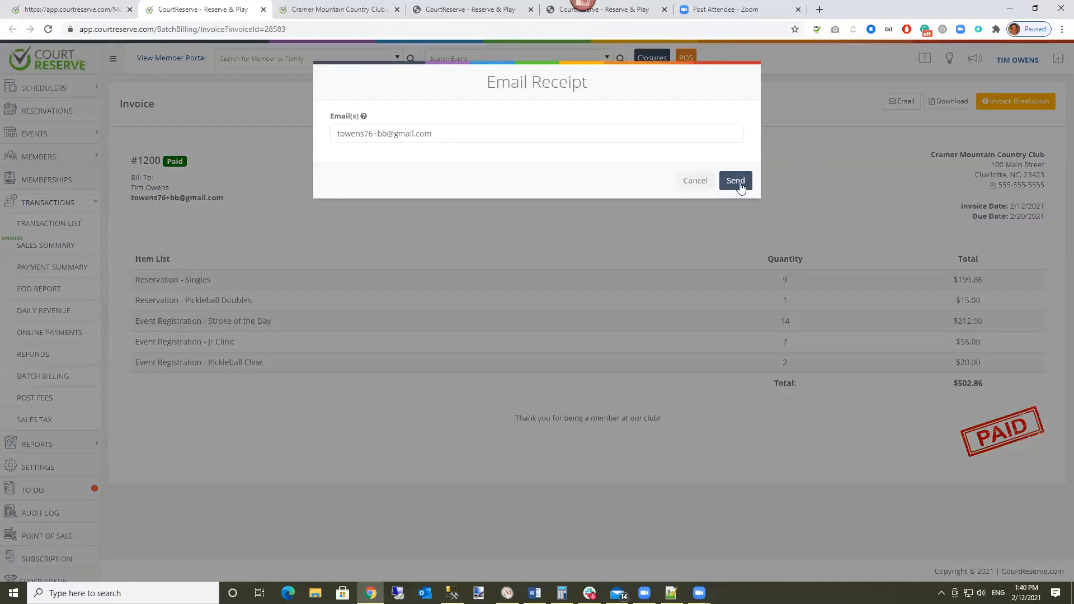
{"action": "left_click", "coordinate": [694, 180]}
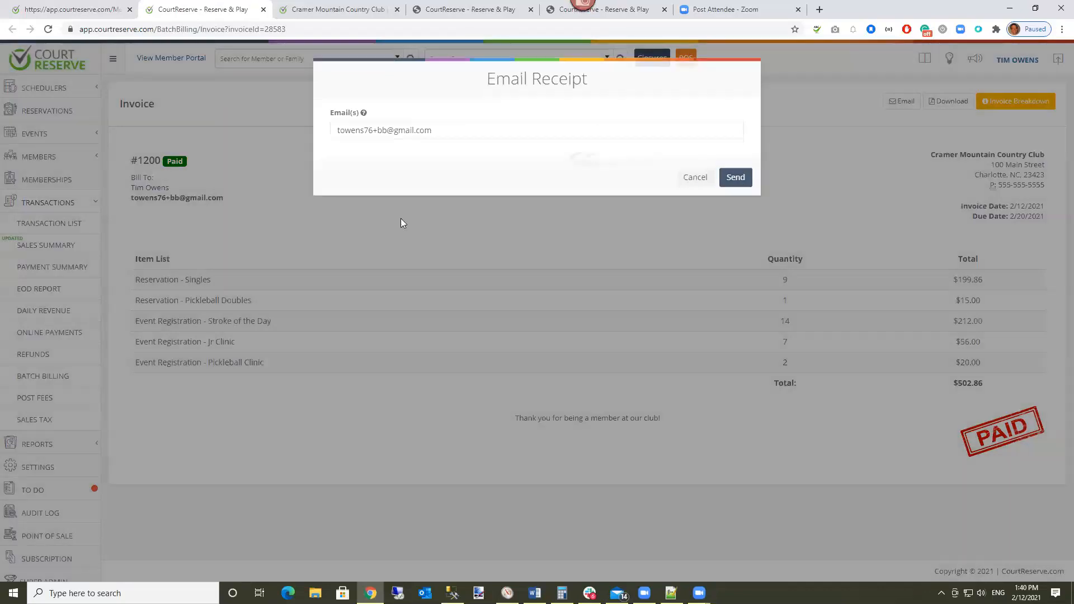
Expand the pending $716.00 invoice in the 2/12/2021 batch billing and look up that member's profile.
{"action": "left_click", "coordinate": [67, 380]}
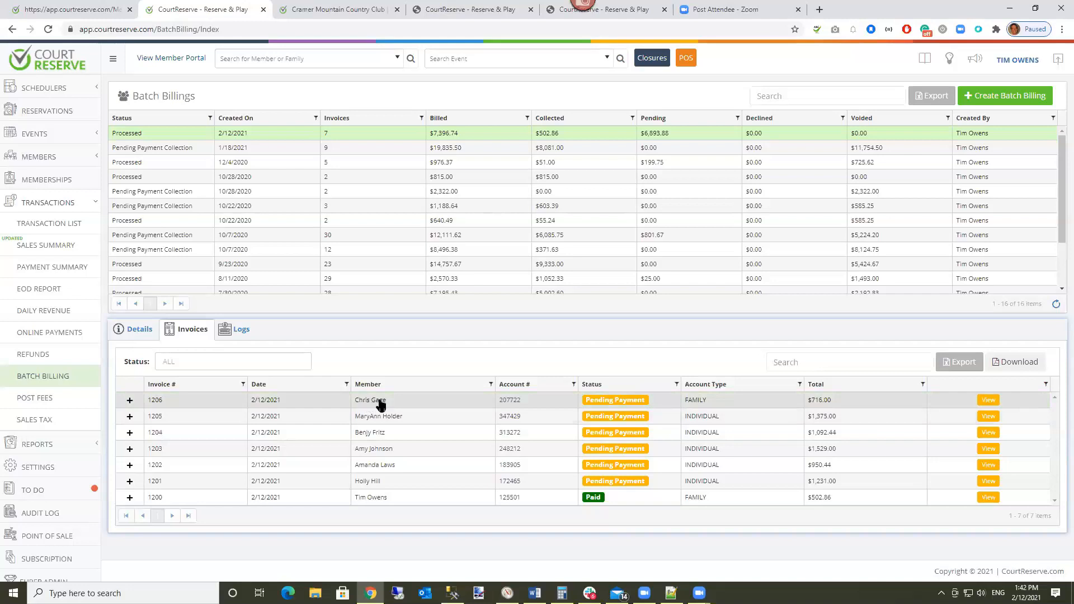
{"action": "left_click", "coordinate": [130, 401]}
{"action": "left_click", "coordinate": [283, 63]}
{"action": "type", "text": "chris"}
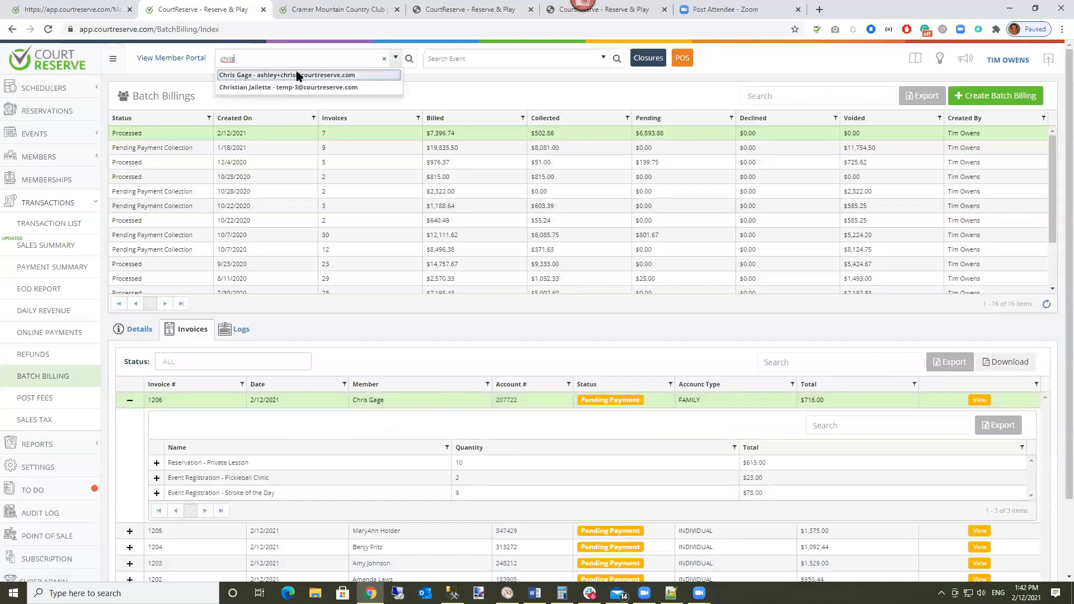
{"action": "left_click", "coordinate": [296, 70]}
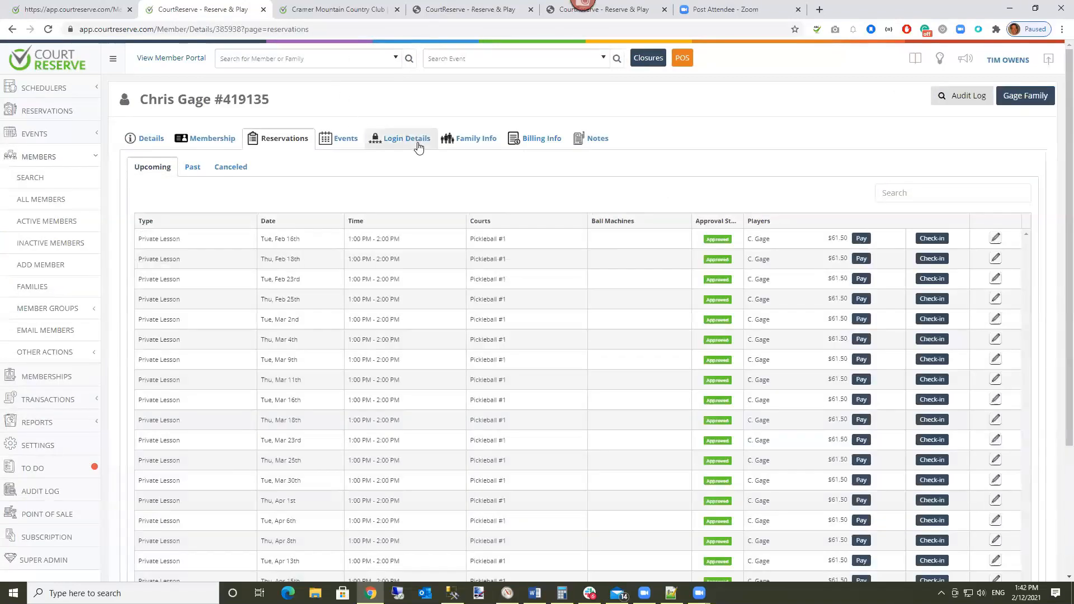
In the member's billing info, expand the 2/12/2021 invoice and its Private Lesson item to review the individual charges.
{"action": "left_click", "coordinate": [553, 142]}
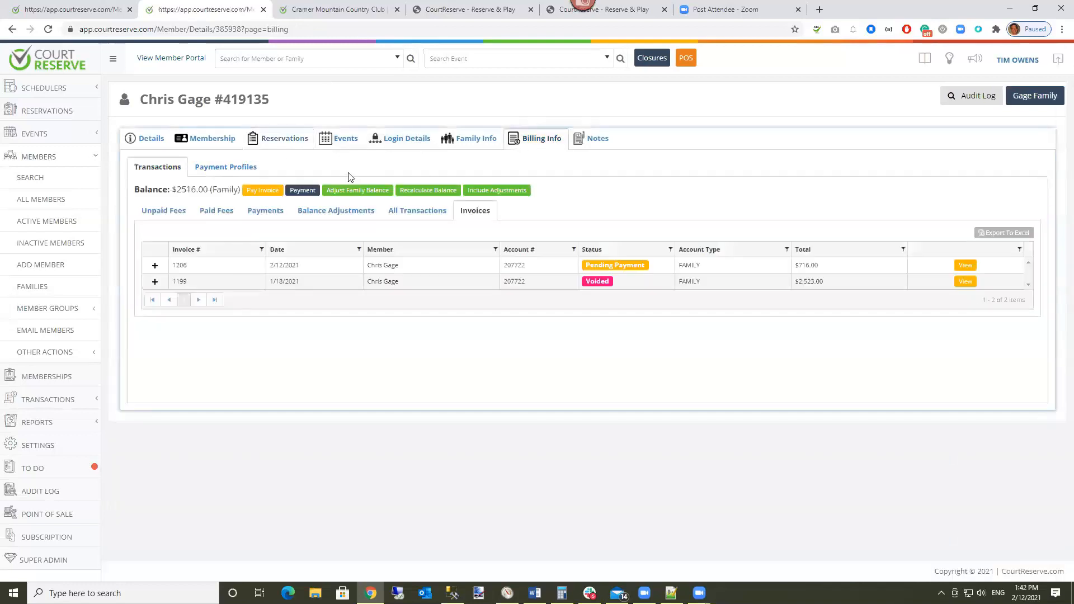
{"action": "left_click", "coordinate": [153, 266]}
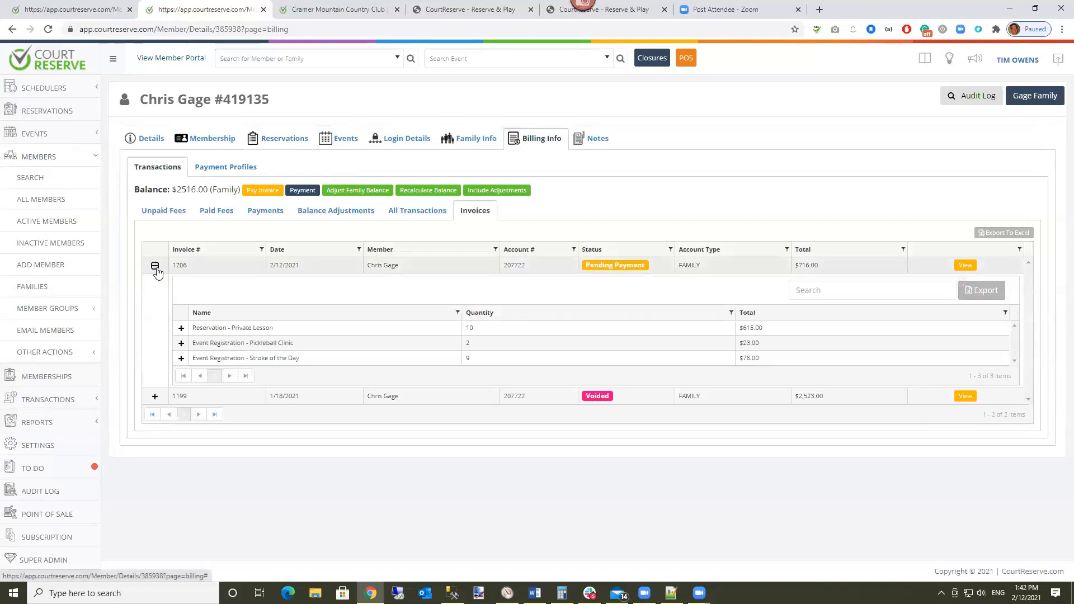
{"action": "left_click", "coordinate": [181, 329]}
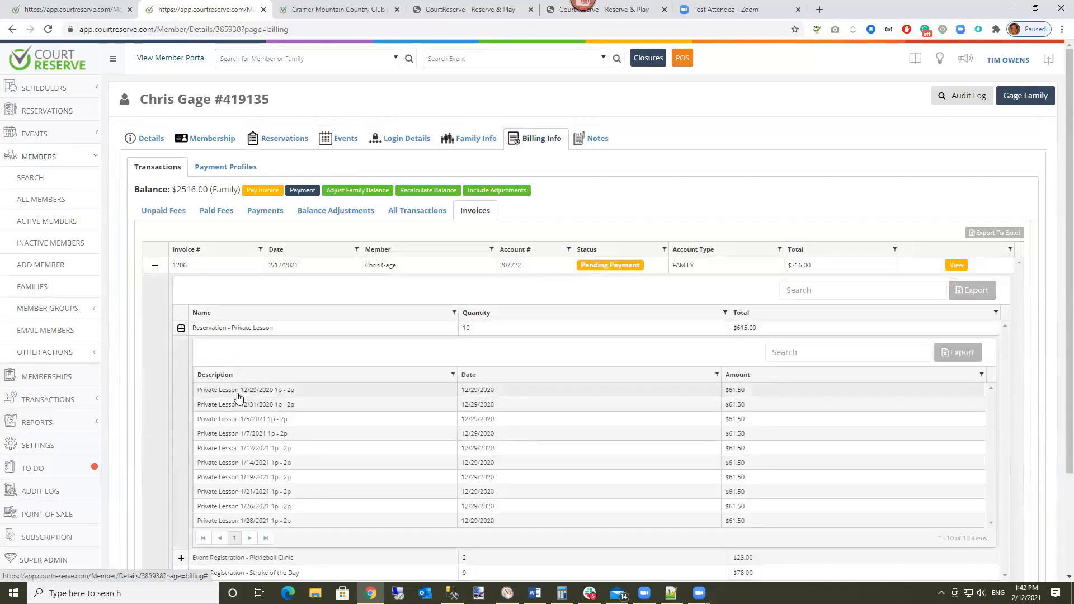
{"action": "left_click", "coordinate": [237, 392]}
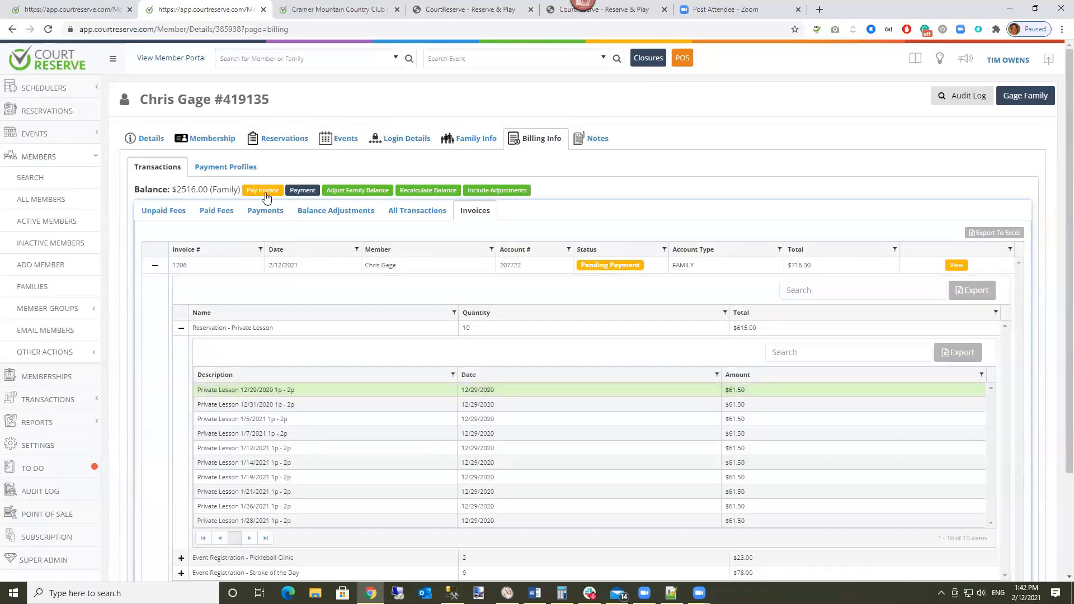
Open the unpaid 12/29/2020 private lesson fee's transaction details and its date for editing, and close them.
{"action": "left_click", "coordinate": [176, 217]}
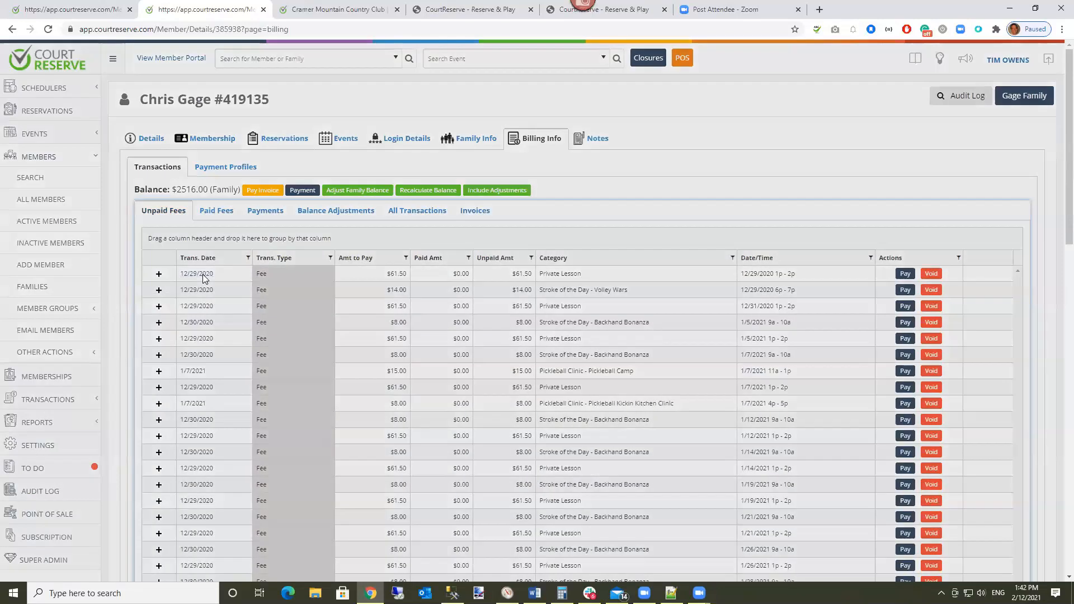
{"action": "left_click", "coordinate": [203, 274]}
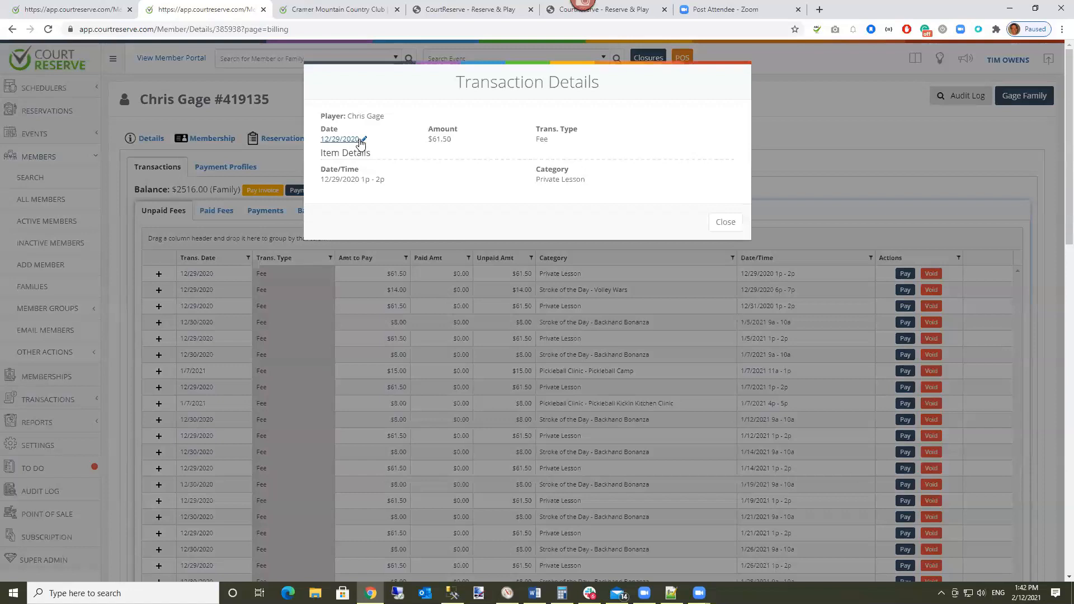
{"action": "left_click", "coordinate": [361, 141]}
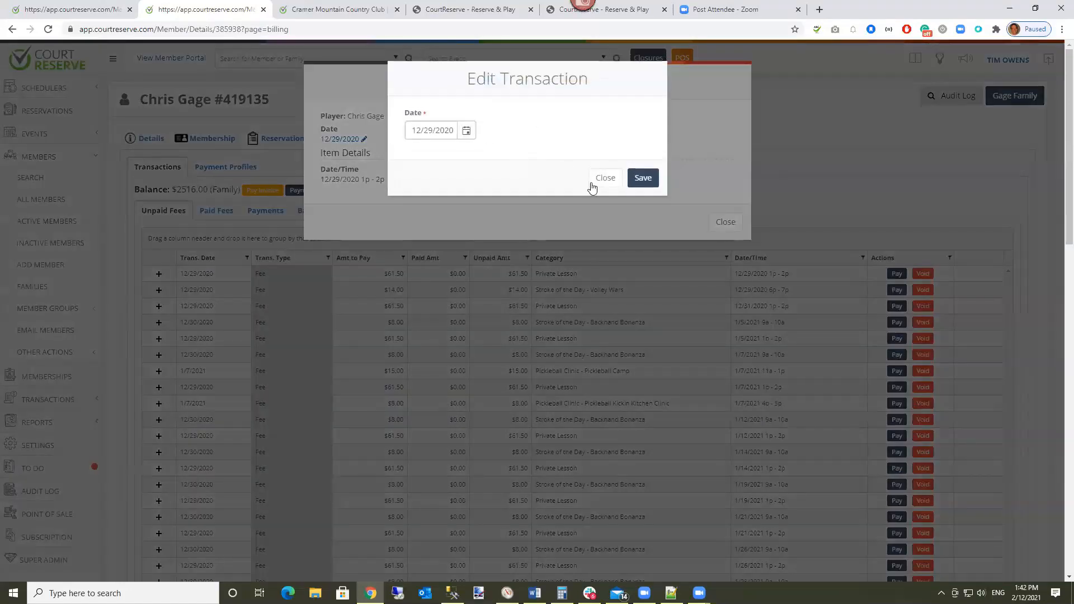
{"action": "left_click", "coordinate": [641, 178]}
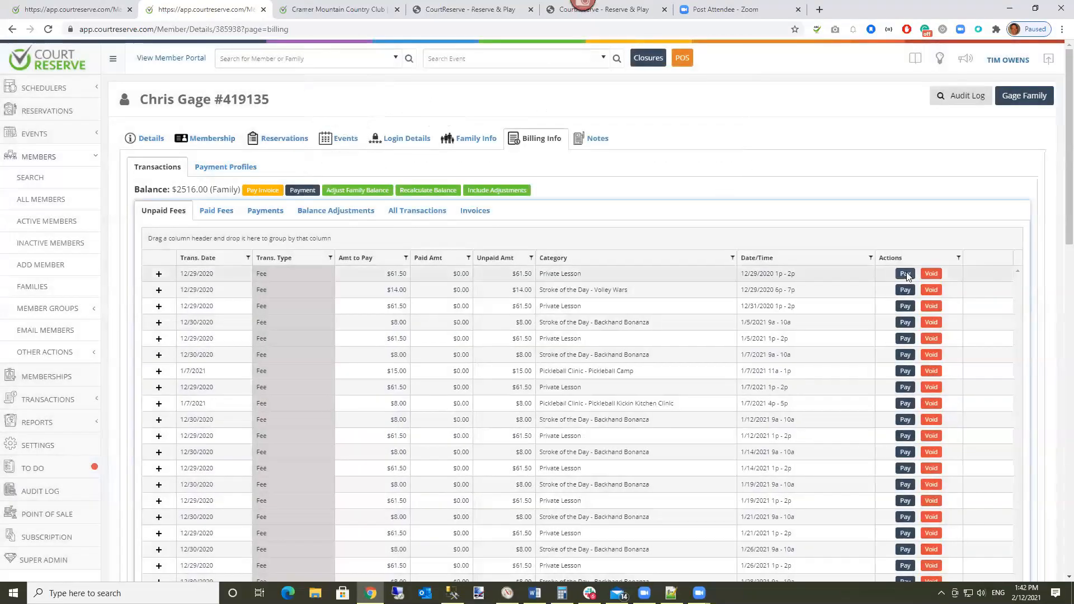
Try to pay the 12/29/2020 private lesson fee separately from the pending invoice.
{"action": "left_click", "coordinate": [907, 275]}
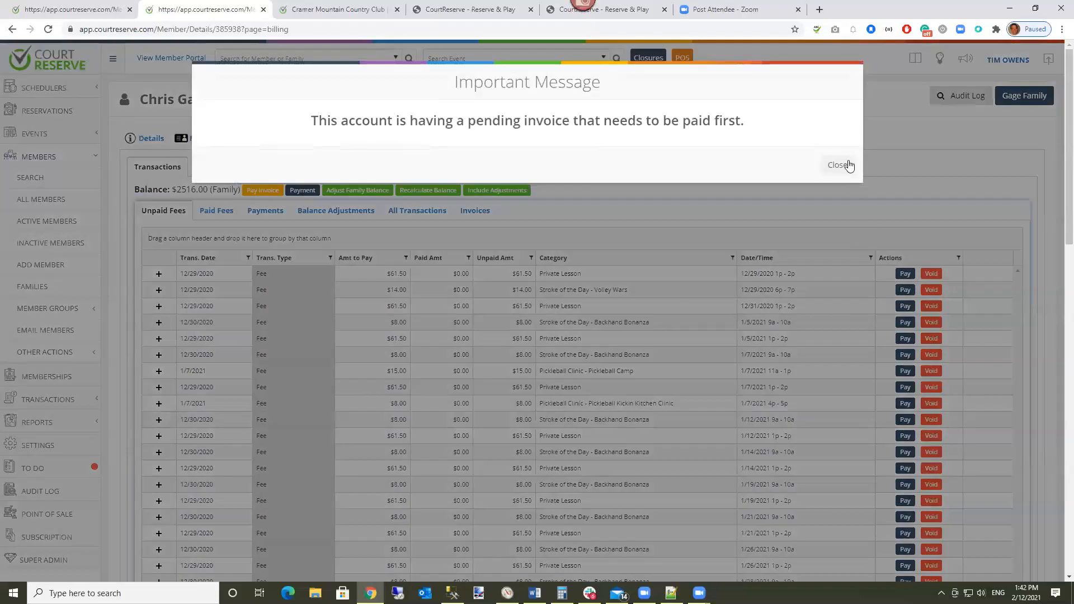
{"action": "left_click", "coordinate": [849, 166]}
{"action": "left_click", "coordinate": [903, 274]}
{"action": "left_click", "coordinate": [839, 164]}
Void the unpaid 12/29/2020 private lesson fee of $61.50 without cancelling its reservation.
{"action": "left_click", "coordinate": [931, 274]}
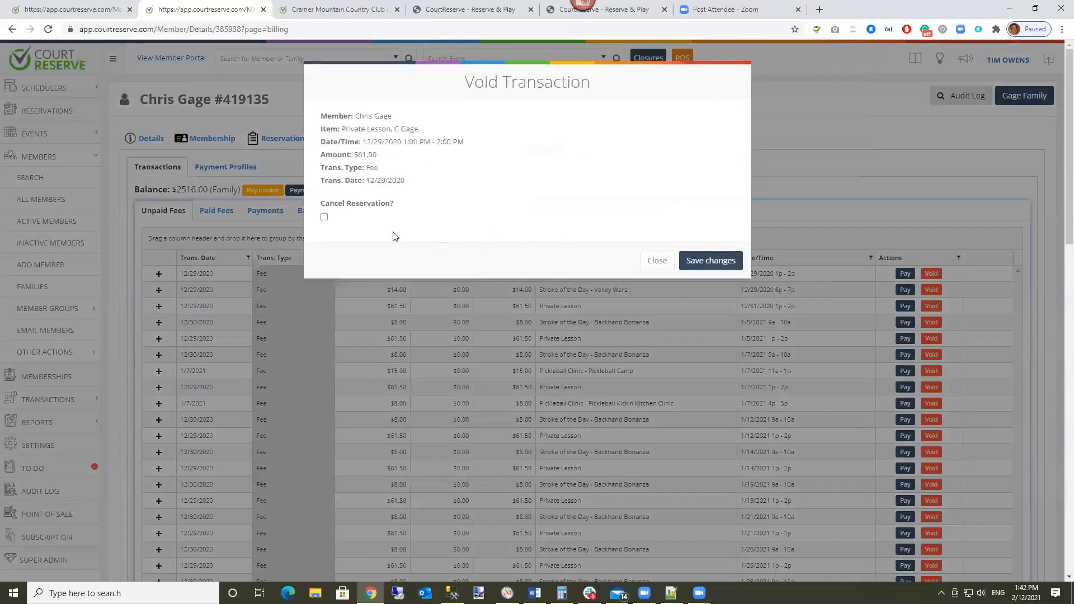
{"action": "left_click", "coordinate": [325, 217]}
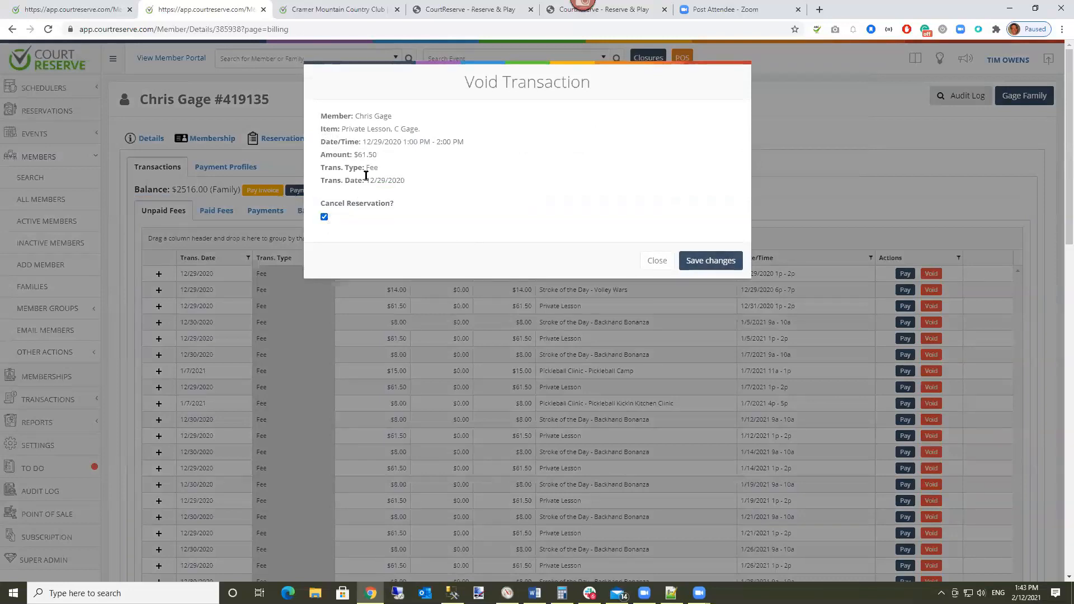
{"action": "left_click", "coordinate": [325, 217]}
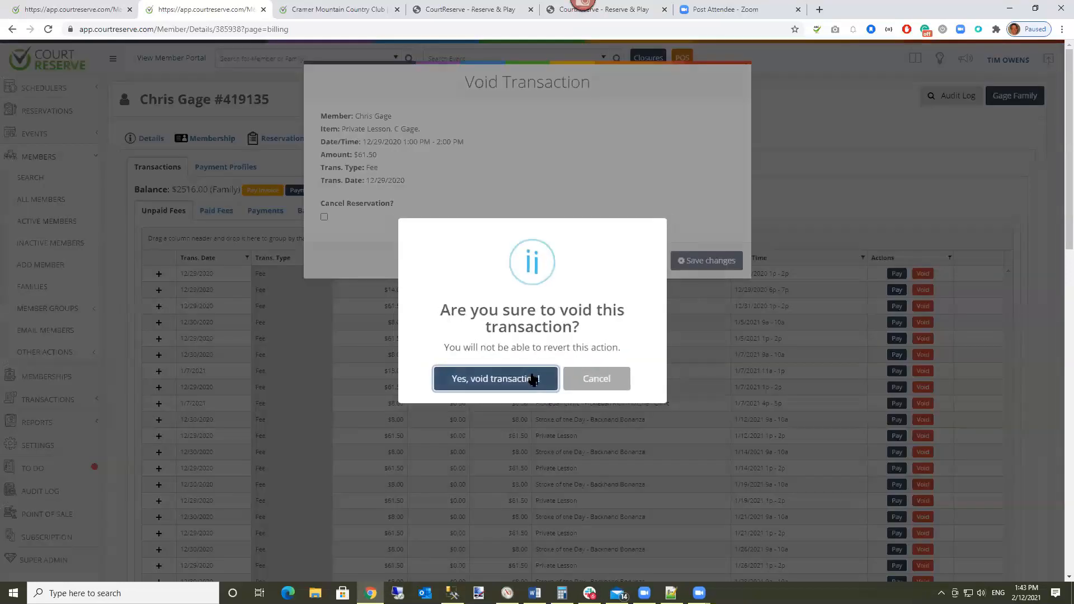
{"action": "left_click", "coordinate": [535, 371]}
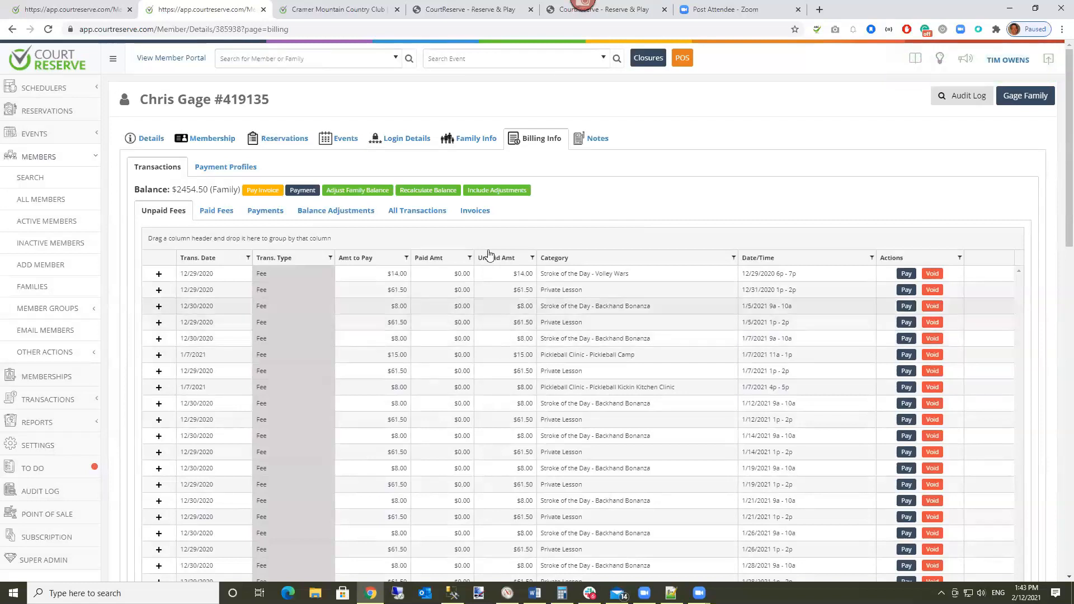
Review the member's invoice list, and check the $716.00 family invoice's breakdown within the 2/12/2021 batch billing.
{"action": "left_click", "coordinate": [476, 214]}
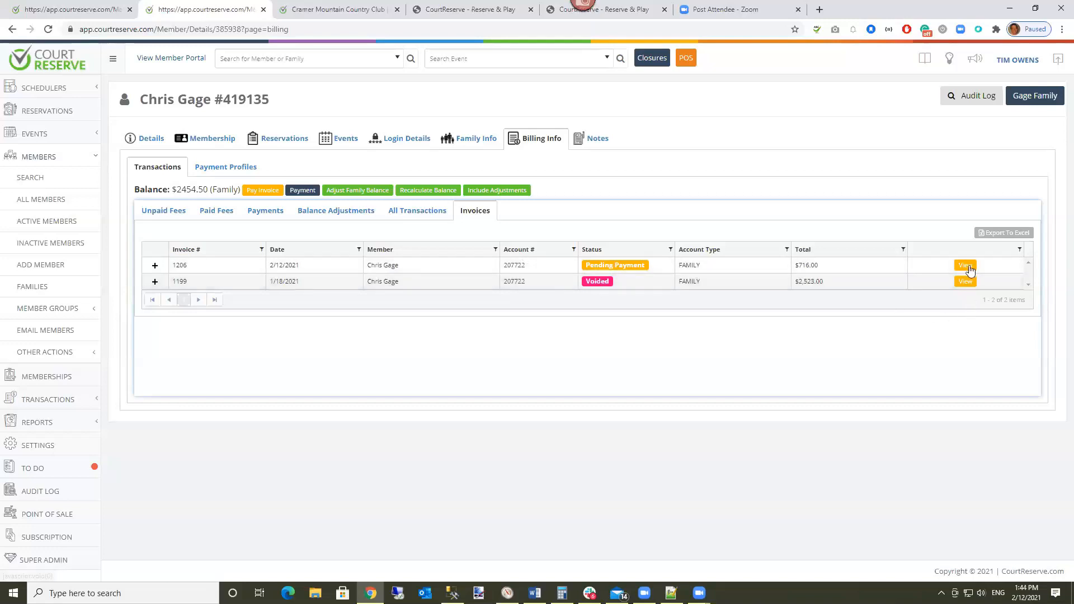
{"action": "left_click", "coordinate": [52, 400]}
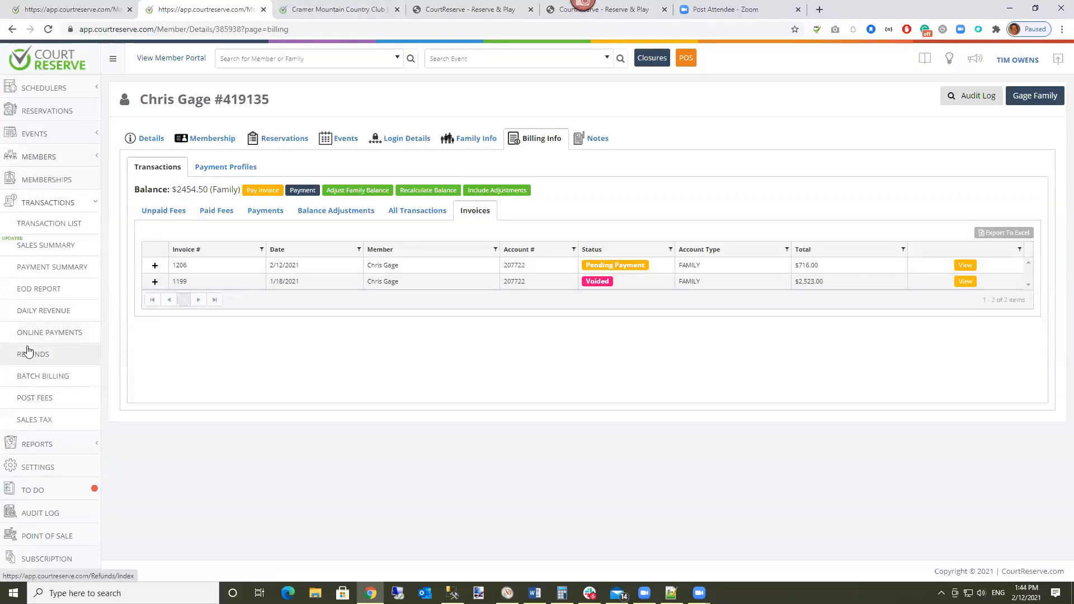
{"action": "left_click", "coordinate": [44, 381]}
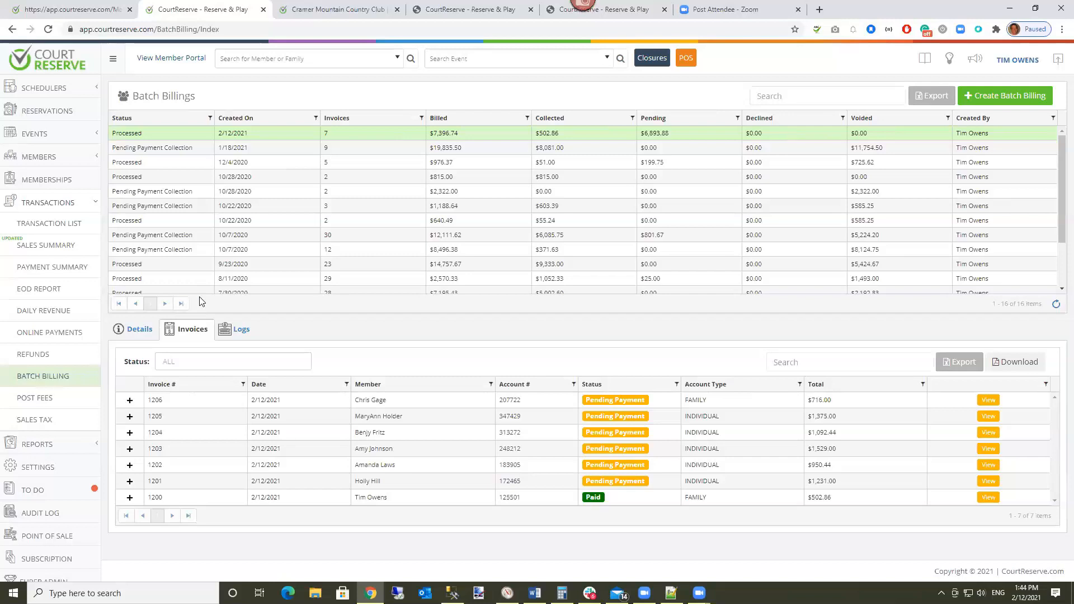
{"action": "left_click", "coordinate": [129, 401]}
{"action": "left_click", "coordinate": [130, 400]}
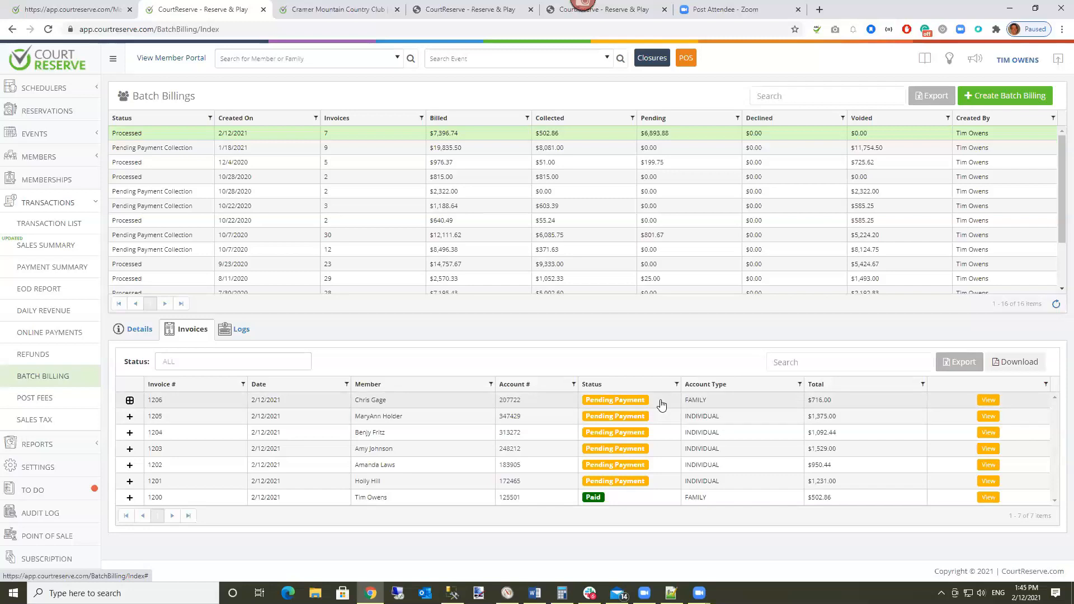
{"action": "left_click", "coordinate": [453, 30]}
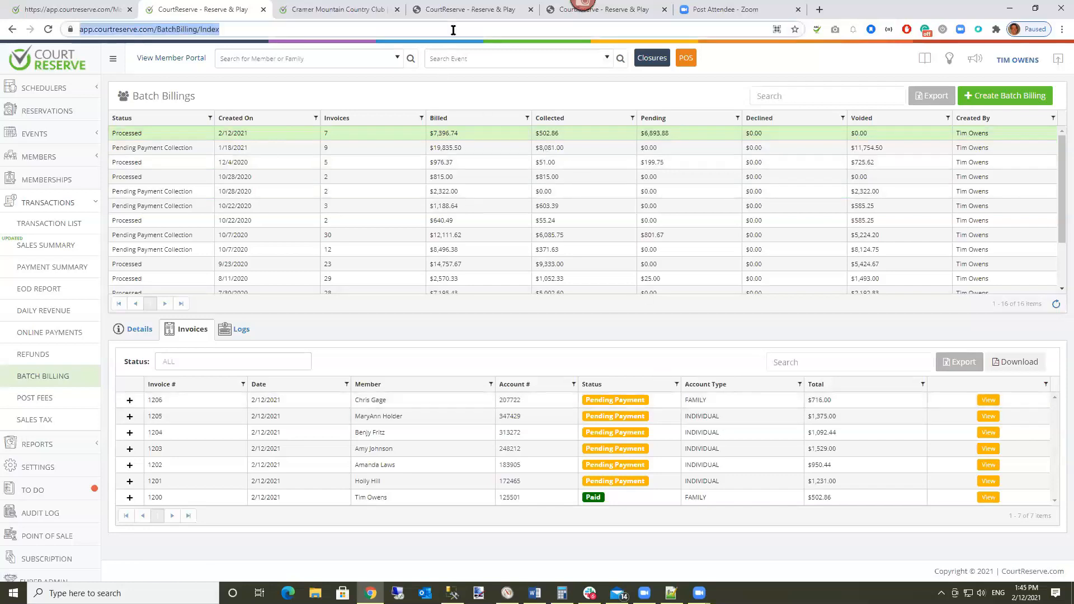
{"action": "key", "text": "Return"}
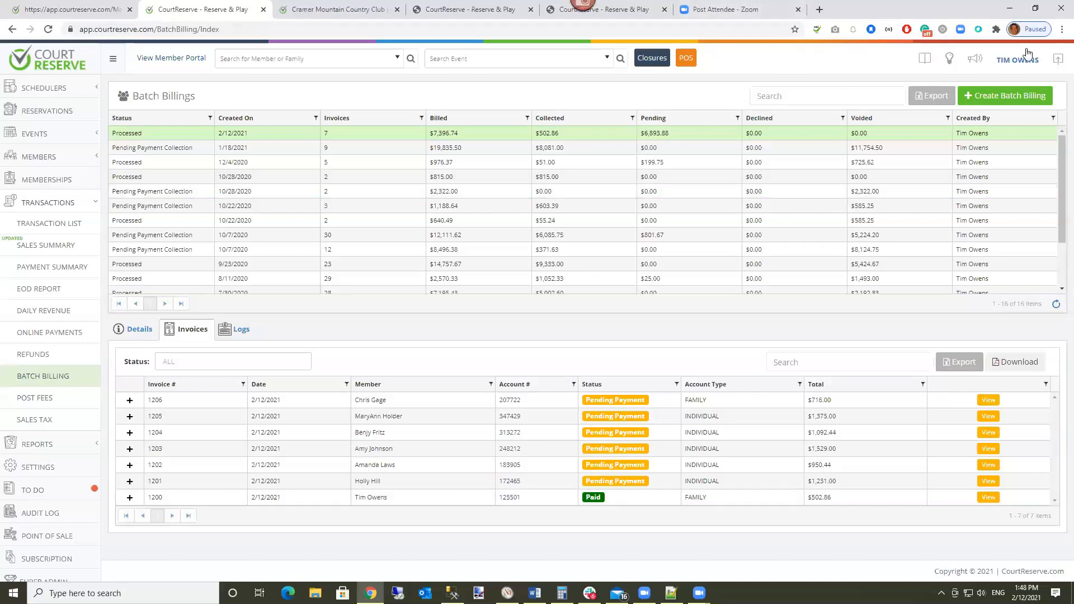
In the member portal, open the details of the paid 2/12/2021 invoice from the billing invoices.
{"action": "left_click", "coordinate": [178, 59]}
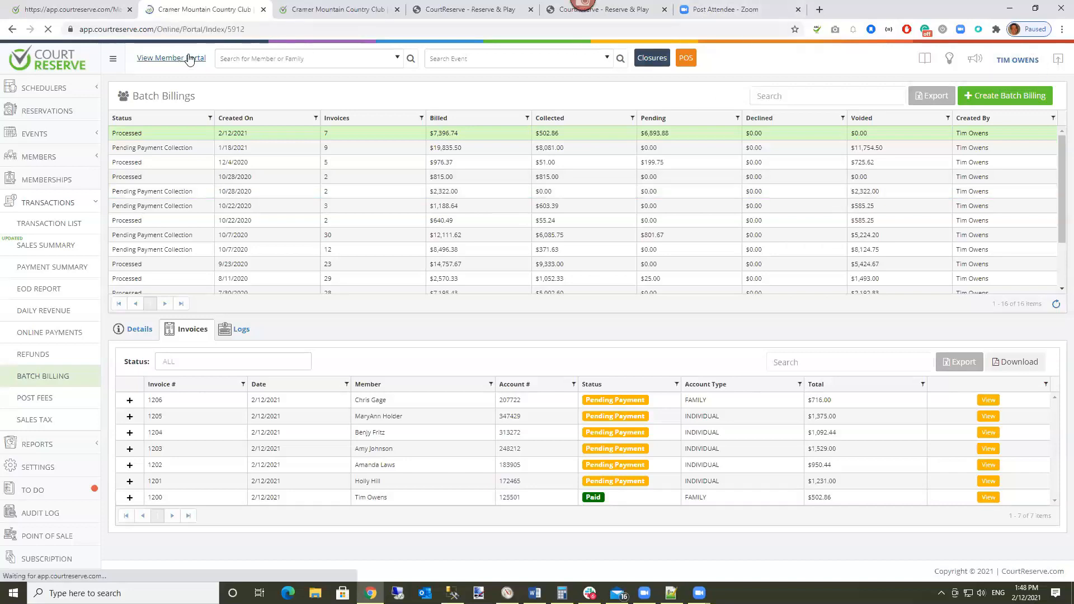
{"action": "mouse_move", "coordinate": [900, 62]}
{"action": "left_click", "coordinate": [875, 100]}
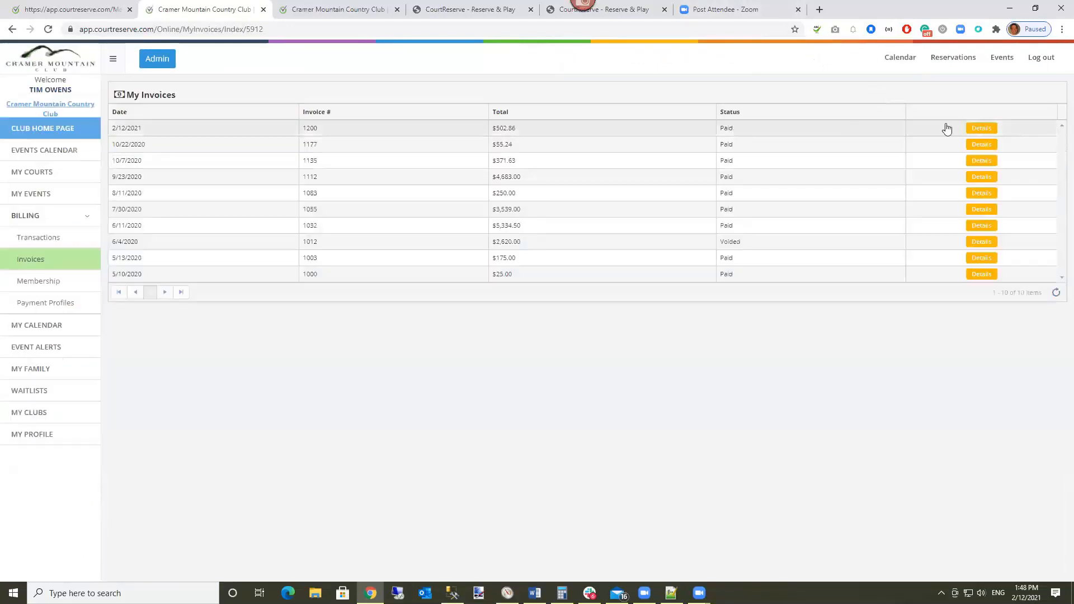
{"action": "left_click", "coordinate": [983, 129]}
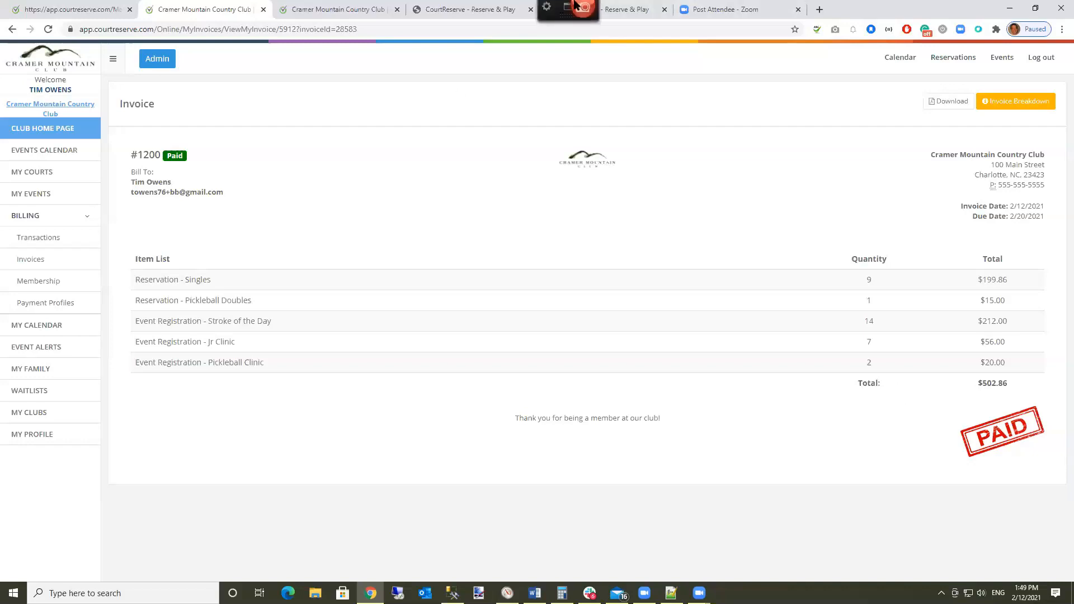
Return to the admin site and open the batch billings list.
{"action": "left_click", "coordinate": [106, 16]}
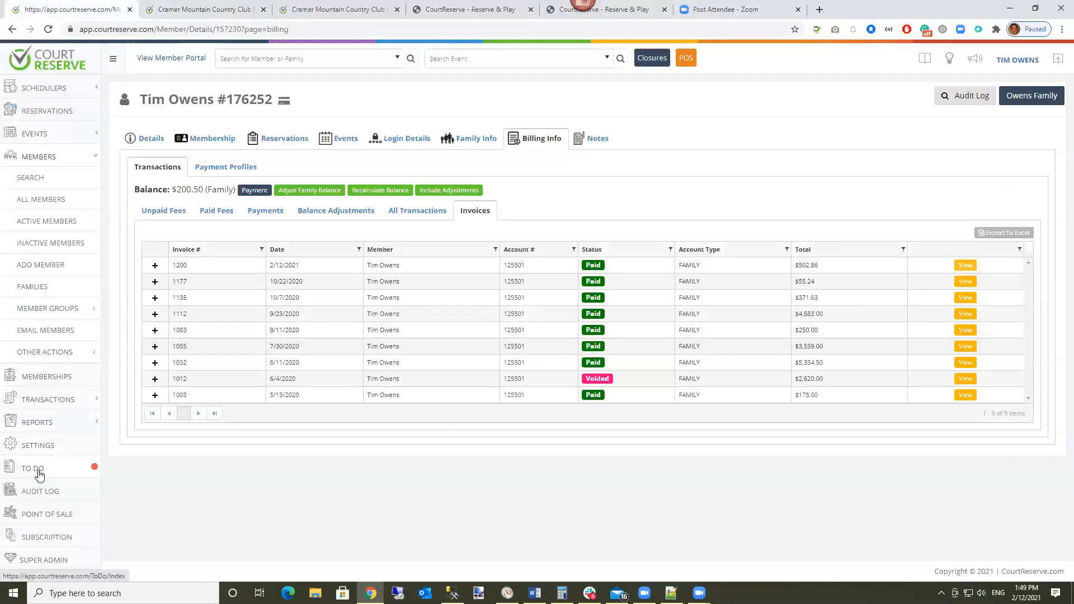
{"action": "left_click", "coordinate": [41, 447]}
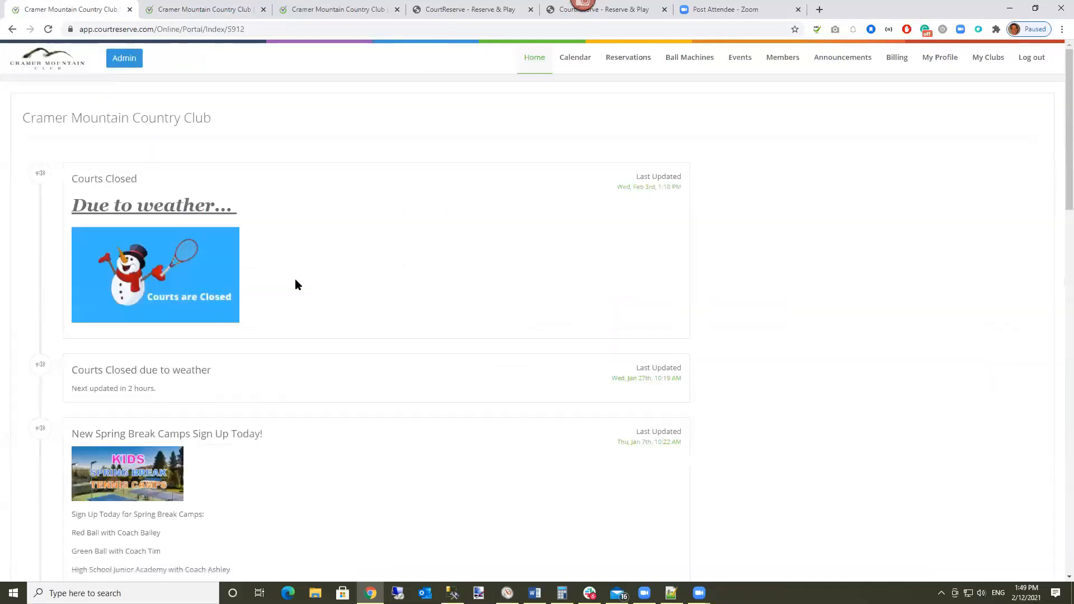
{"action": "left_click", "coordinate": [124, 58]}
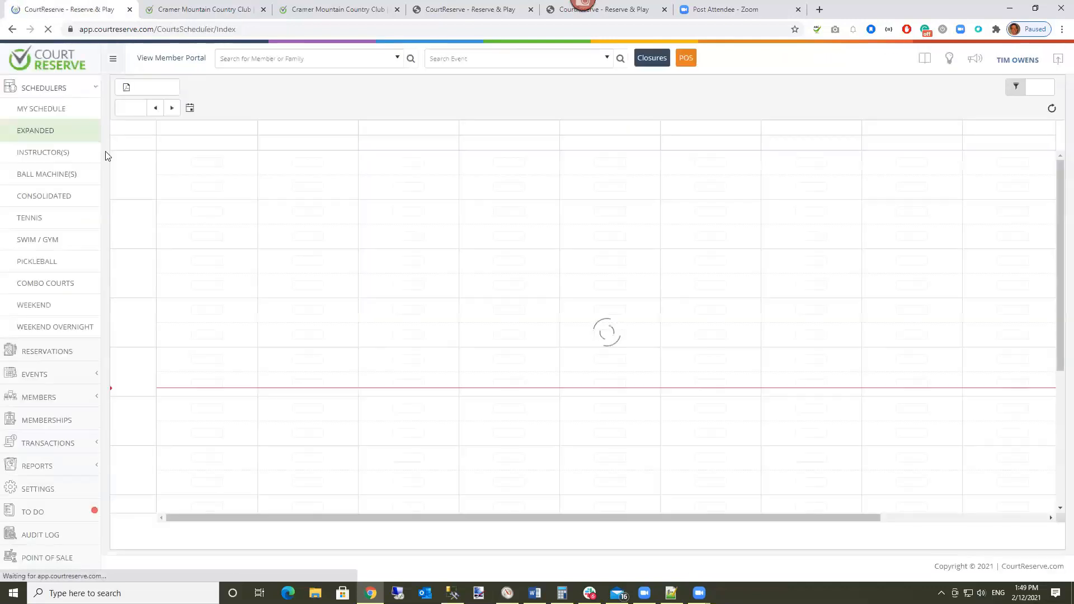
{"action": "left_click", "coordinate": [44, 448]}
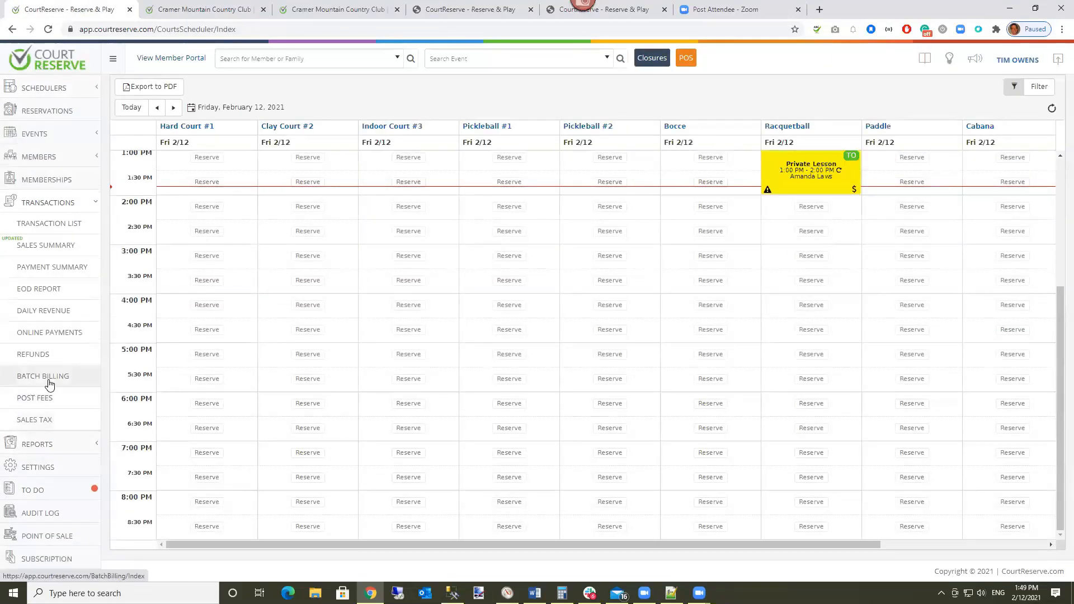
{"action": "left_click", "coordinate": [49, 379]}
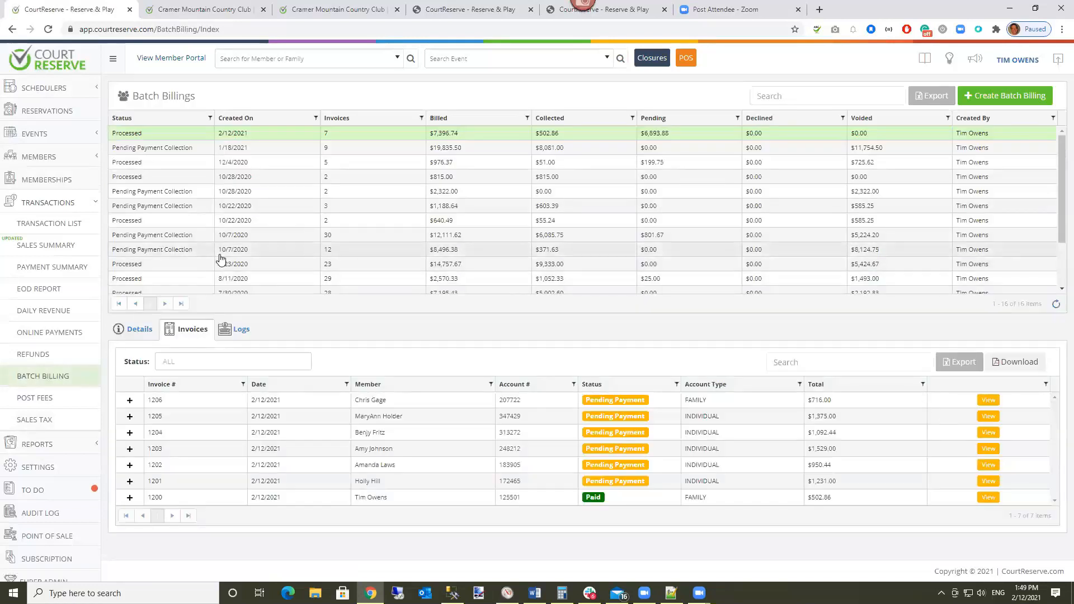
Void the pending $716.00 family invoice in the 2/12/2021 batch and refresh the batch billings list.
{"action": "left_click", "coordinate": [989, 401]}
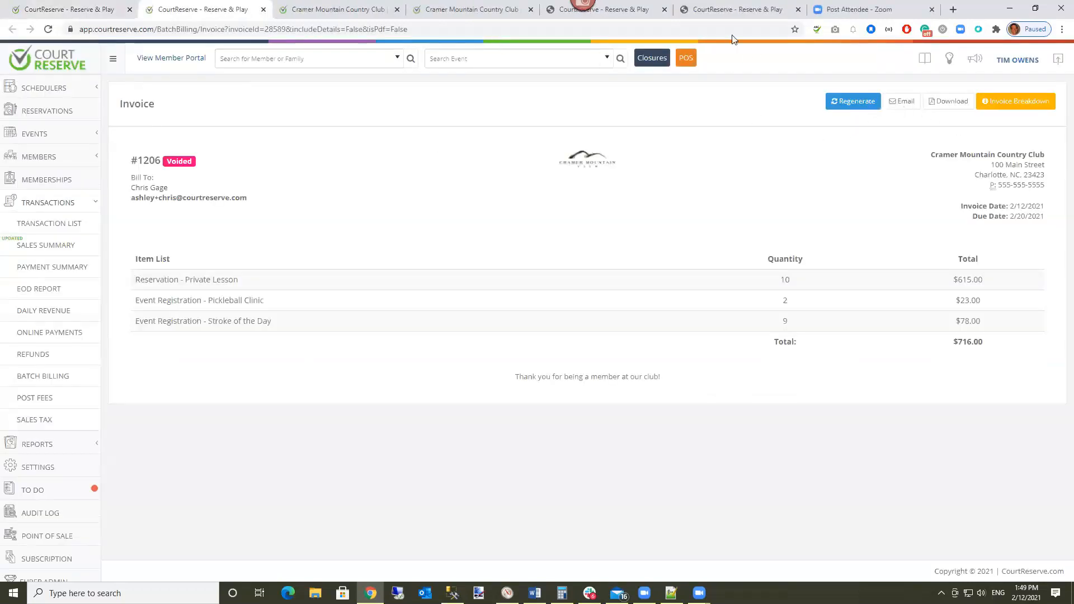
{"action": "left_click", "coordinate": [65, 9]}
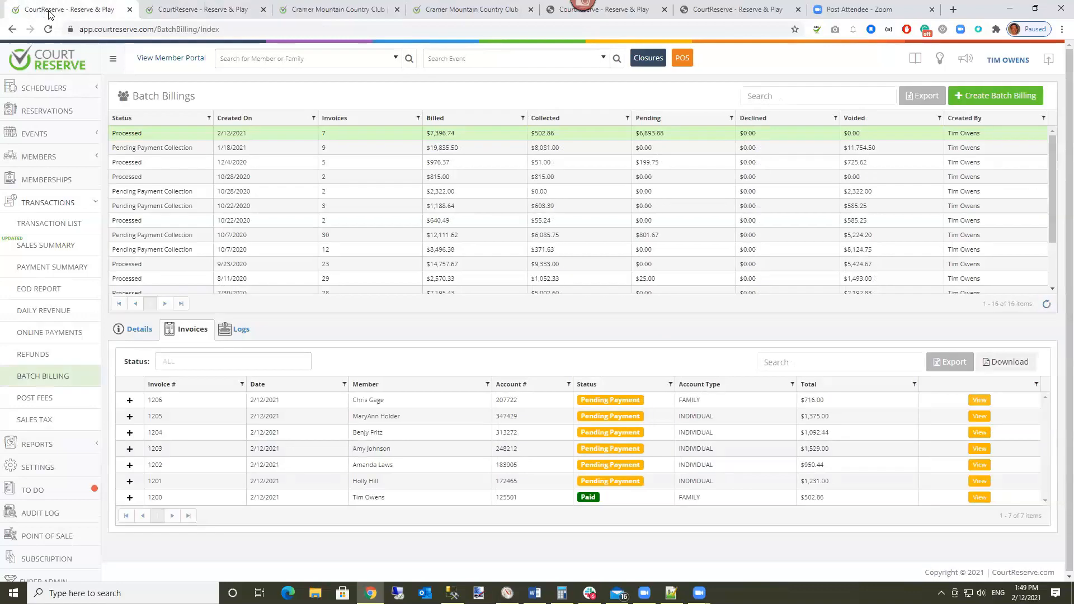
{"action": "left_click", "coordinate": [316, 28]}
{"action": "key", "text": "Return"}
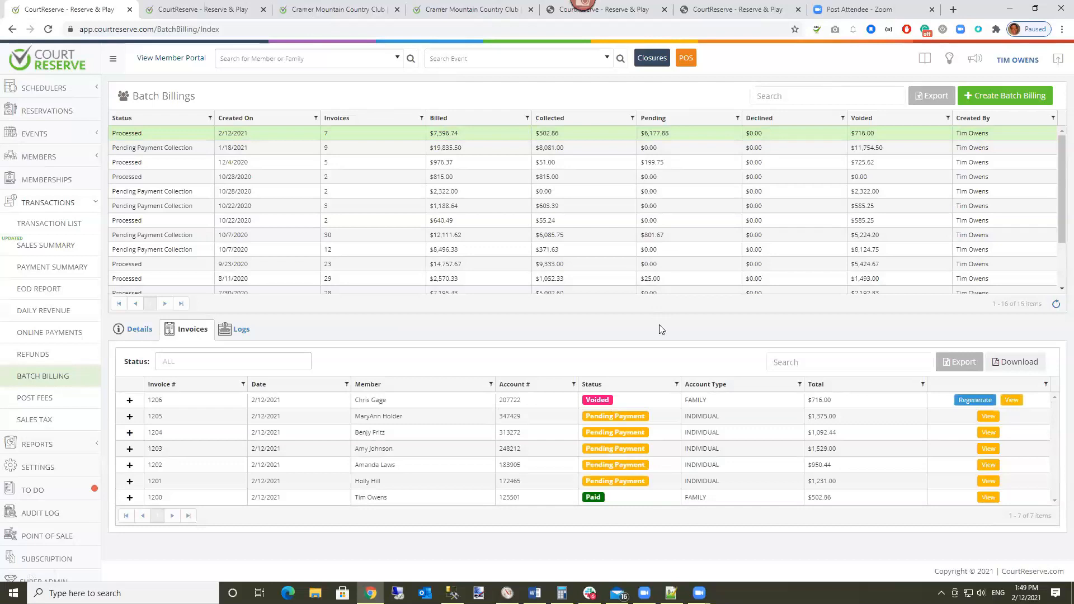
Review the voided $716.00 invoice's regeneration options, including its amount to process and both generation modes, and close them without regenerating.
{"action": "left_click_drag", "start_coordinate": [391, 401], "coordinate": [357, 407]}
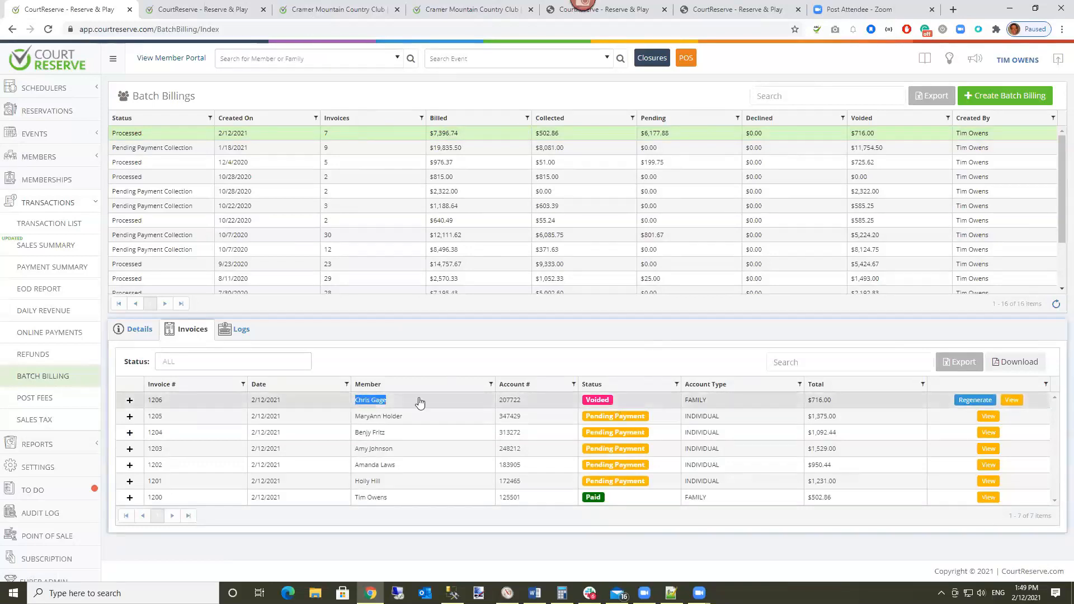
{"action": "left_click", "coordinate": [980, 403]}
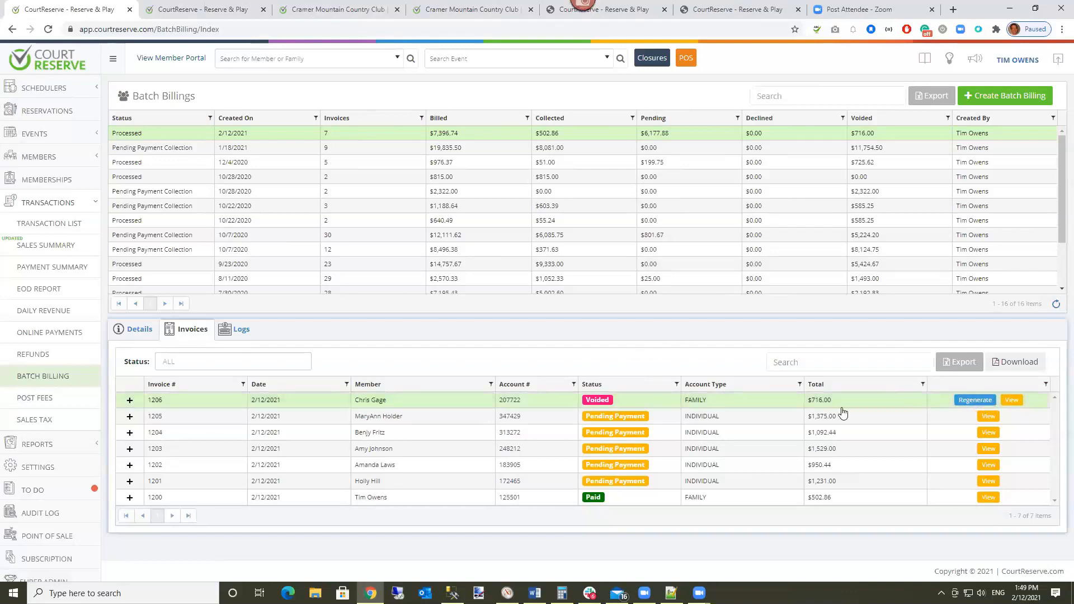
{"action": "left_click", "coordinate": [968, 400]}
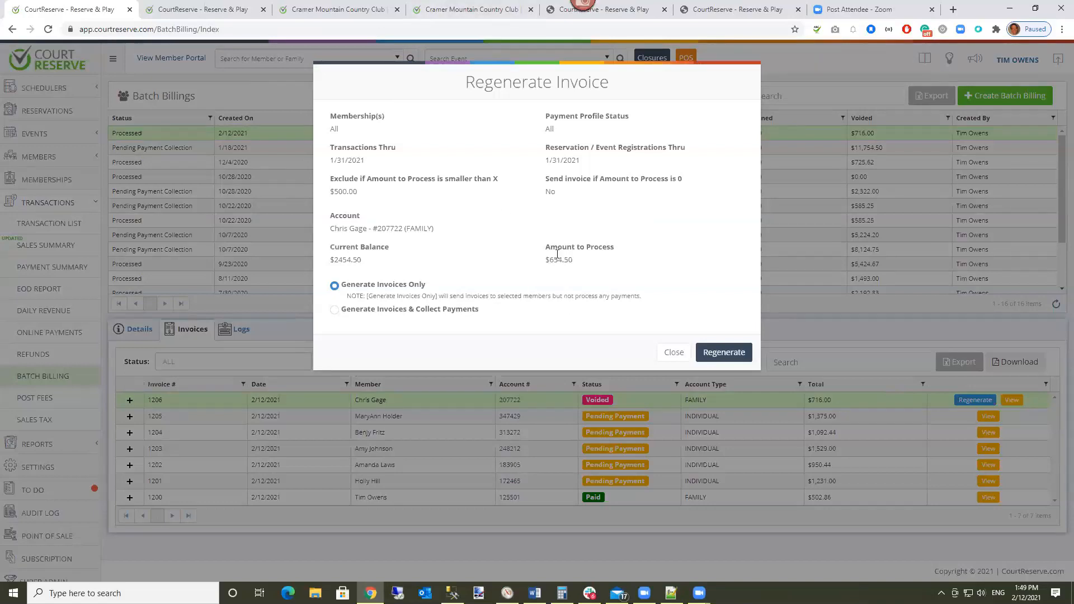
{"action": "triple_click", "coordinate": [581, 271]}
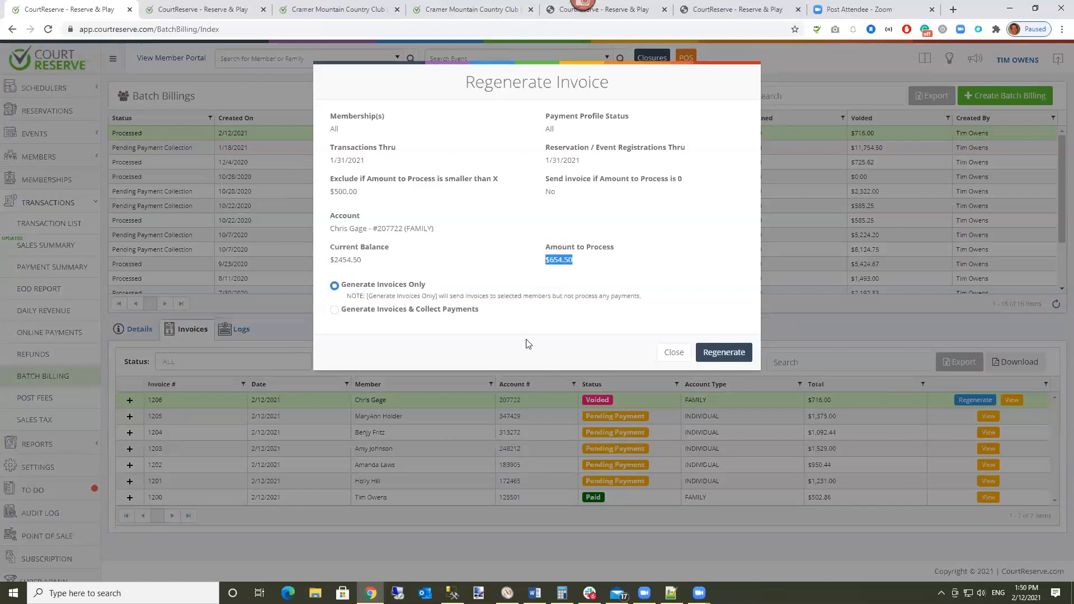
{"action": "left_click", "coordinate": [335, 310]}
{"action": "left_click", "coordinate": [334, 287]}
{"action": "left_click", "coordinate": [674, 353]}
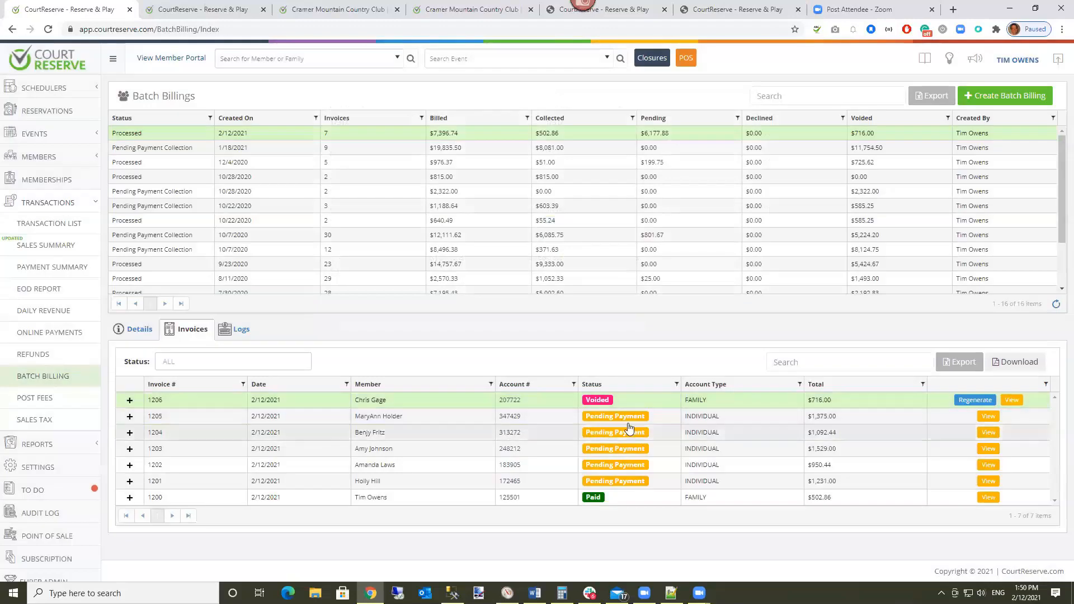
Void the pending $1,375.00 individual invoice in the 2/12/2021 batch and return to the batch billings list.
{"action": "left_click", "coordinate": [990, 416]}
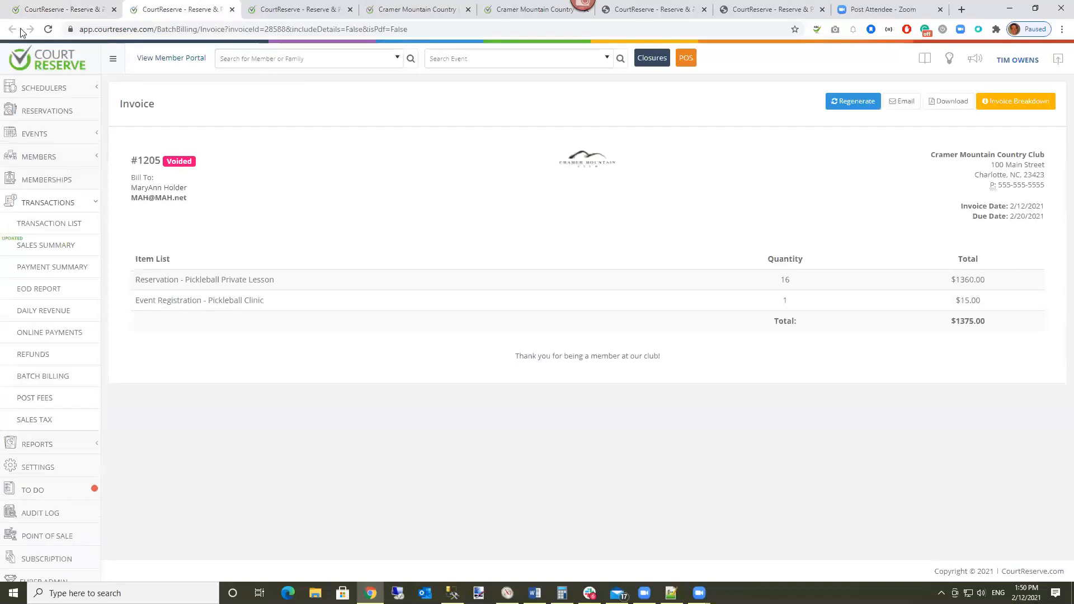
{"action": "left_click", "coordinate": [67, 10]}
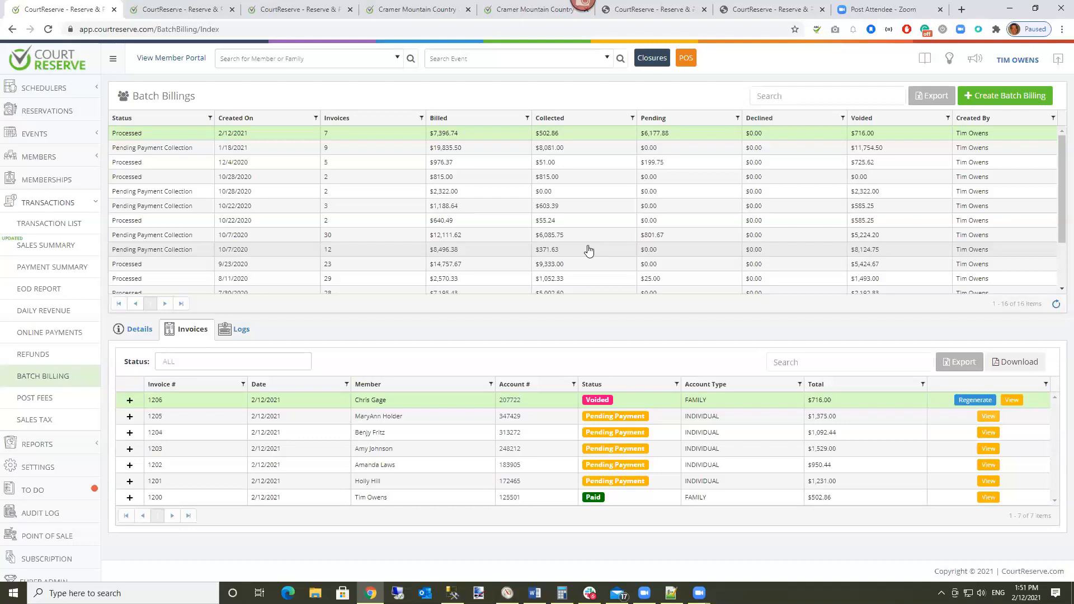
In the Member membership's price settings, set the days past due to suspend an account to 10.
{"action": "left_click", "coordinate": [38, 181]}
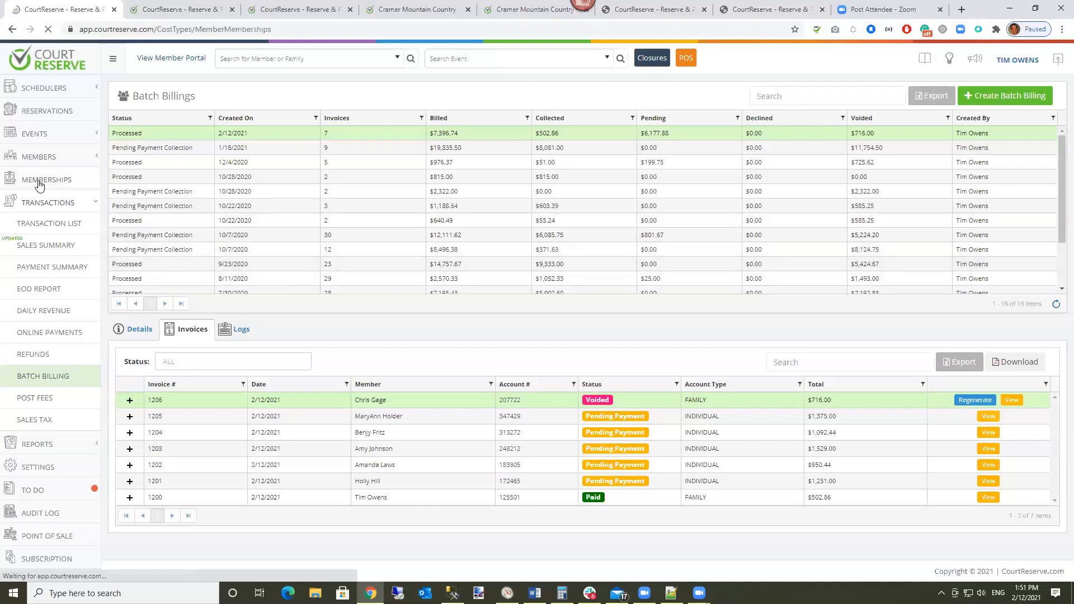
{"action": "left_click", "coordinate": [143, 159]}
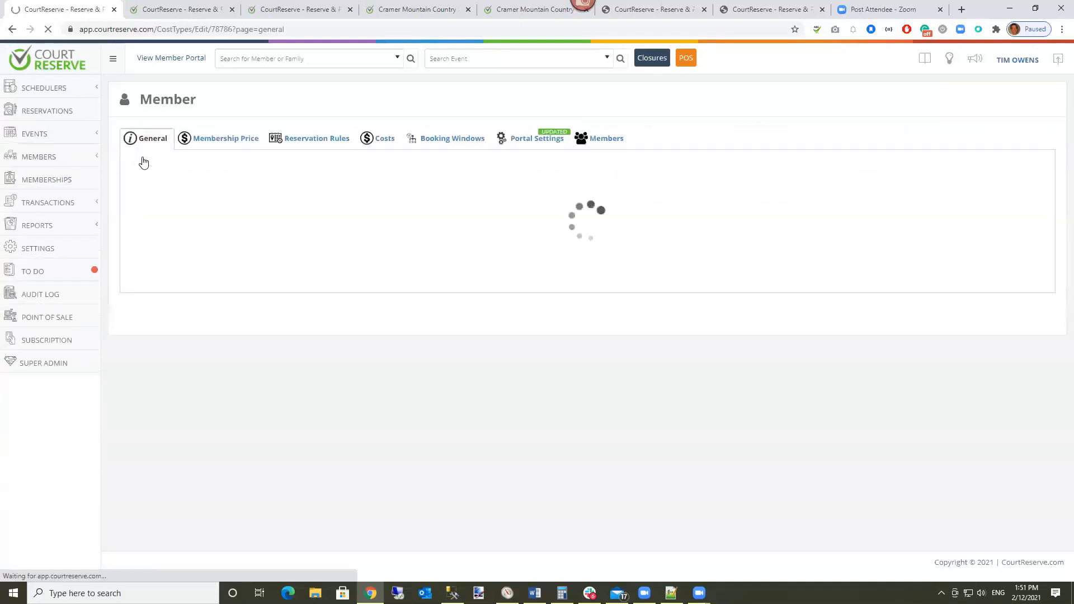
{"action": "left_click", "coordinate": [214, 139]}
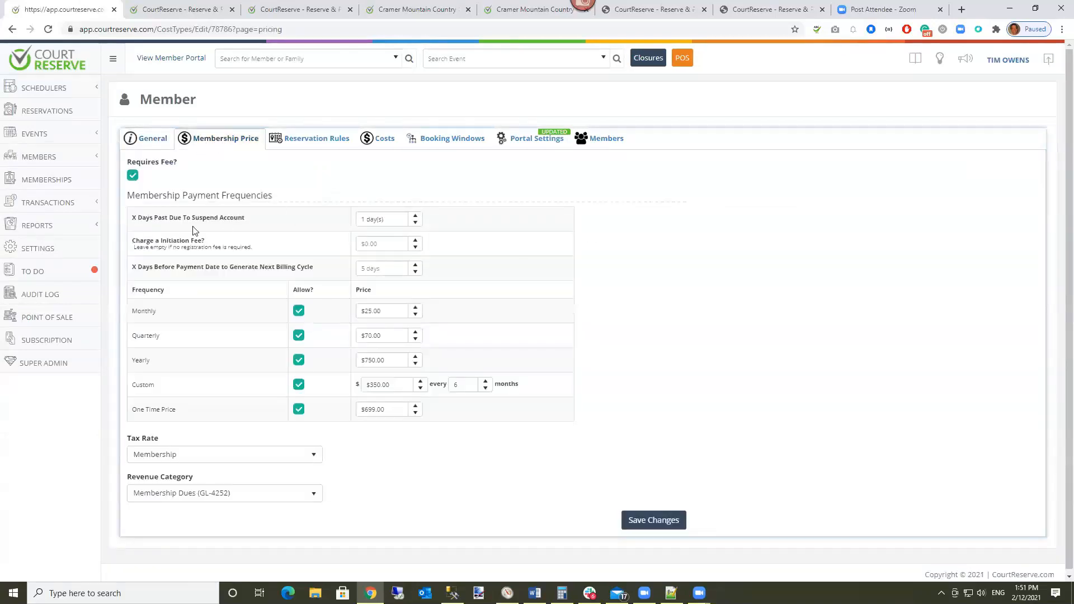
{"action": "left_click", "coordinate": [365, 218]}
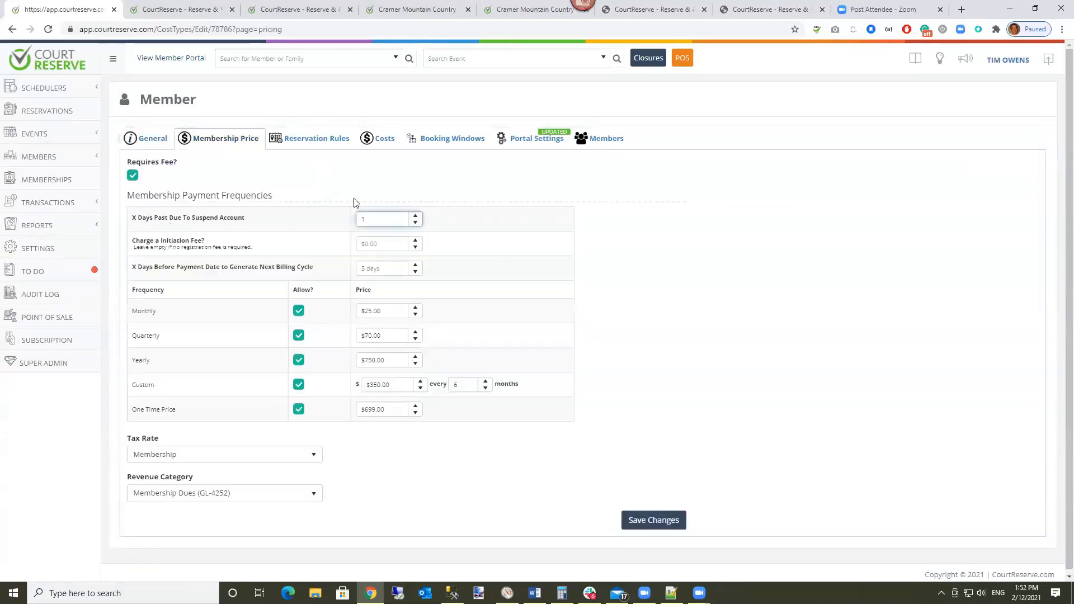
{"action": "type", "text": "0"}
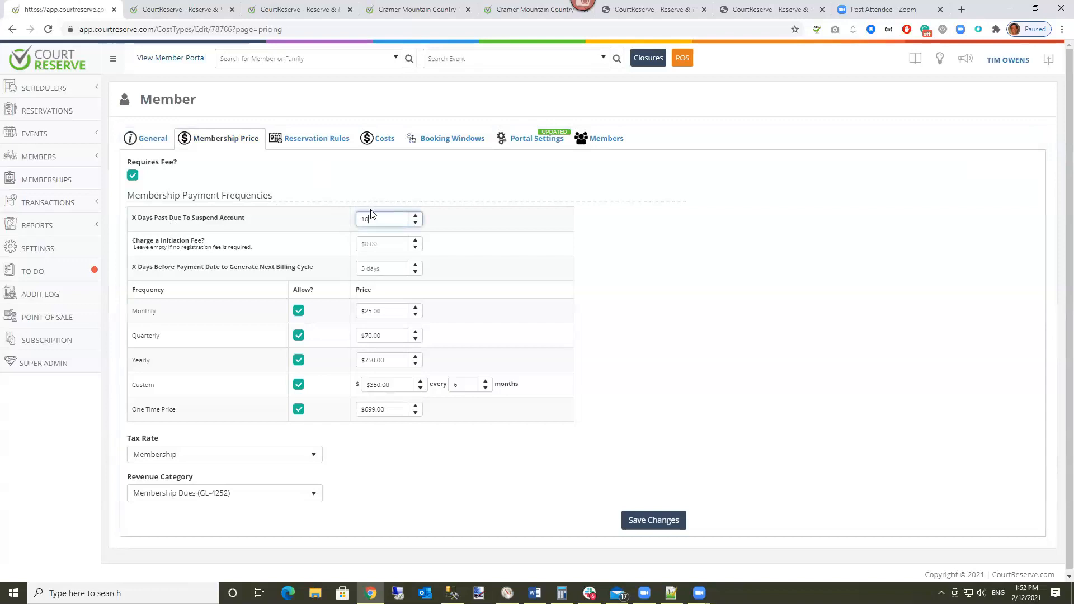